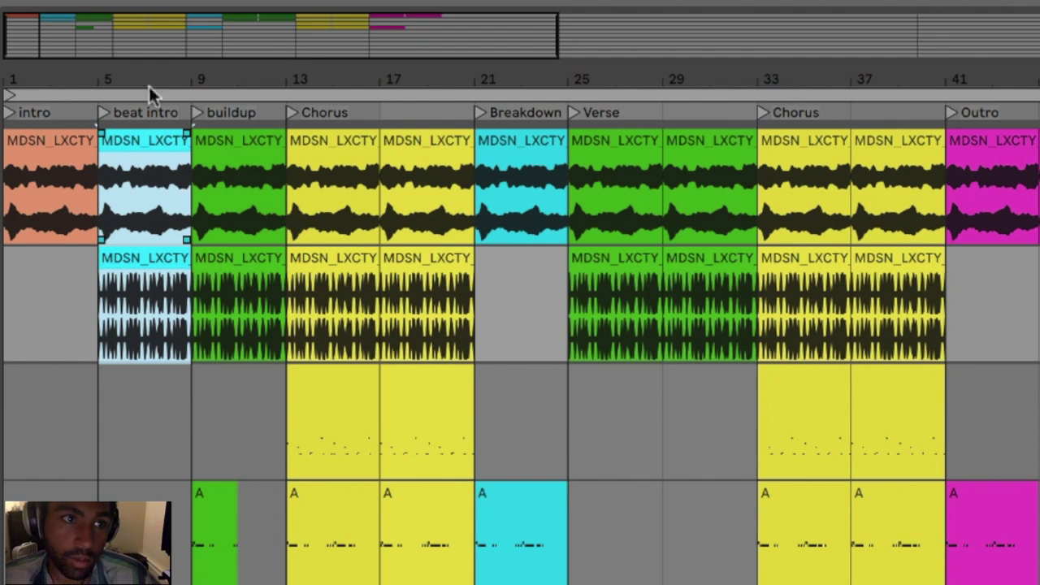
Cut the beat intro's time from the arrangement, and undo the cut.
click(339, 18)
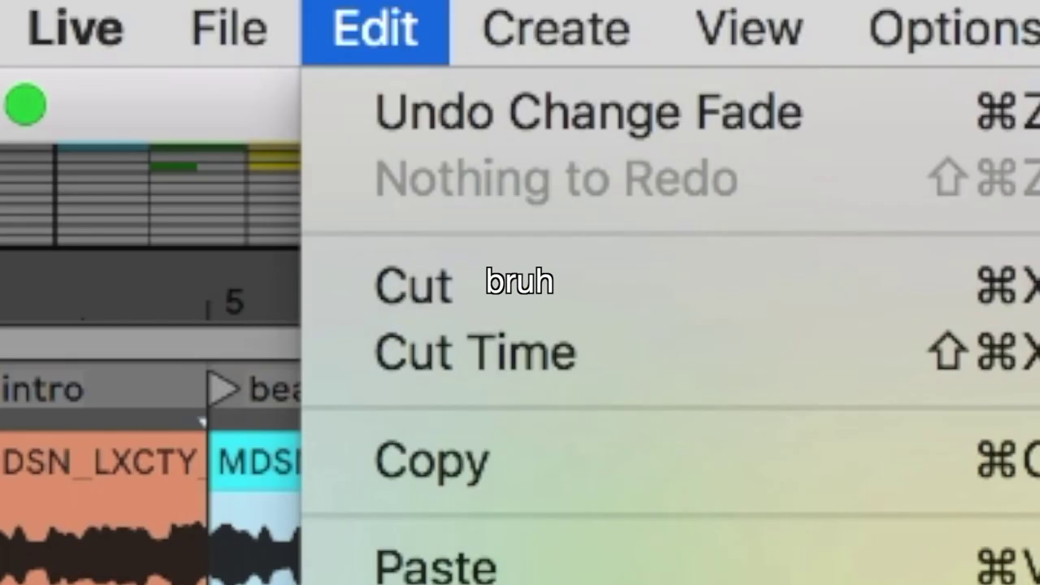
click(227, 333)
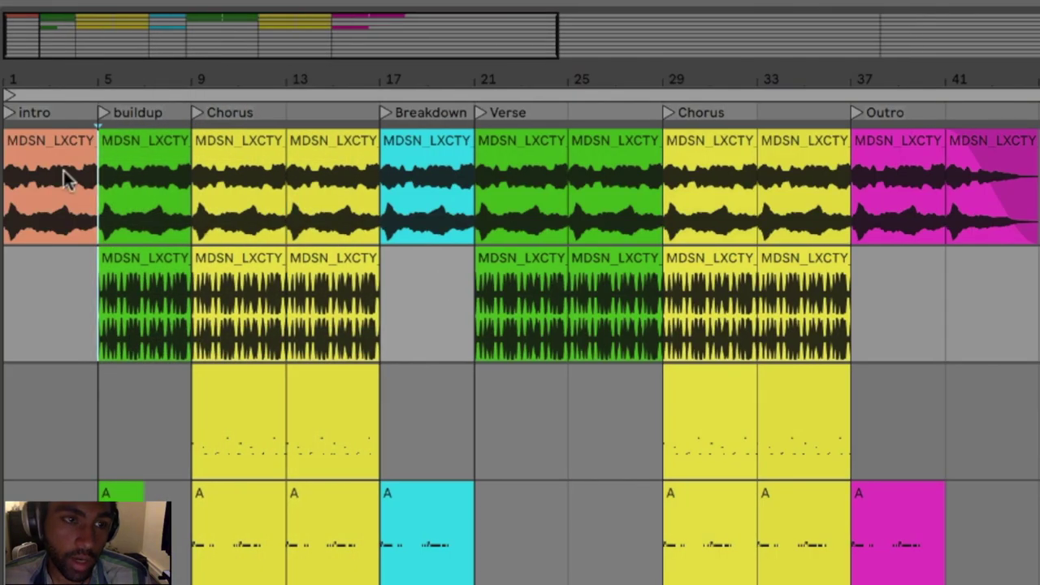
key(ctrl+z)
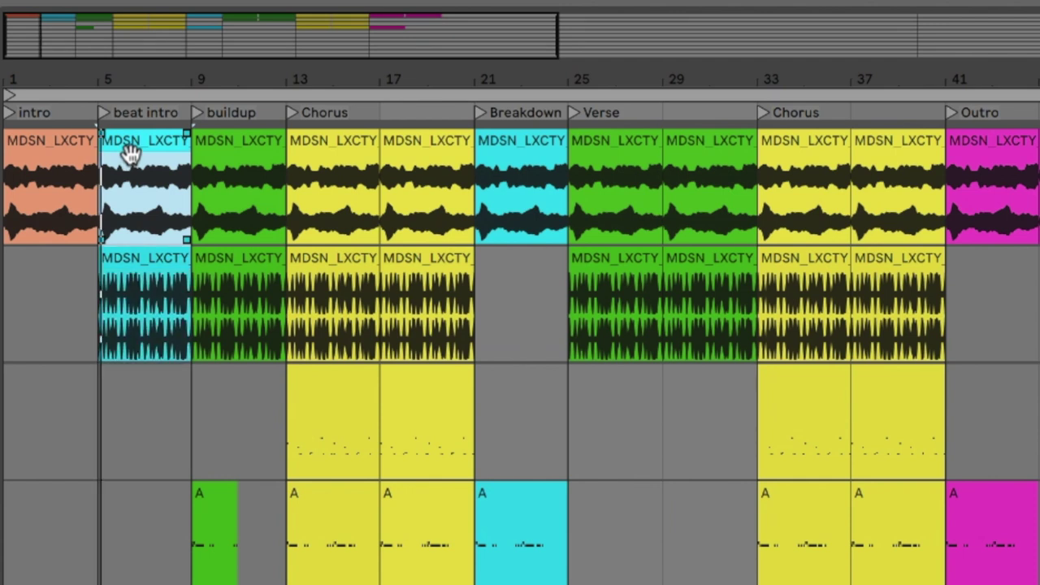
Play the song section by section: beat intro, buildup, Chorus, Breakdown, Verse, second Chorus and Outro.
key(space)
click(257, 177)
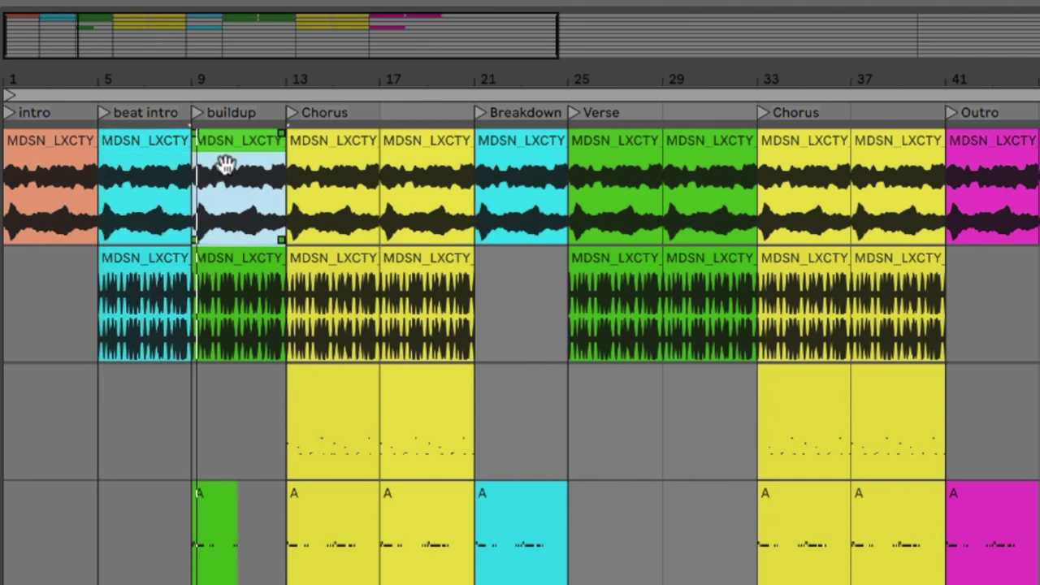
click(339, 159)
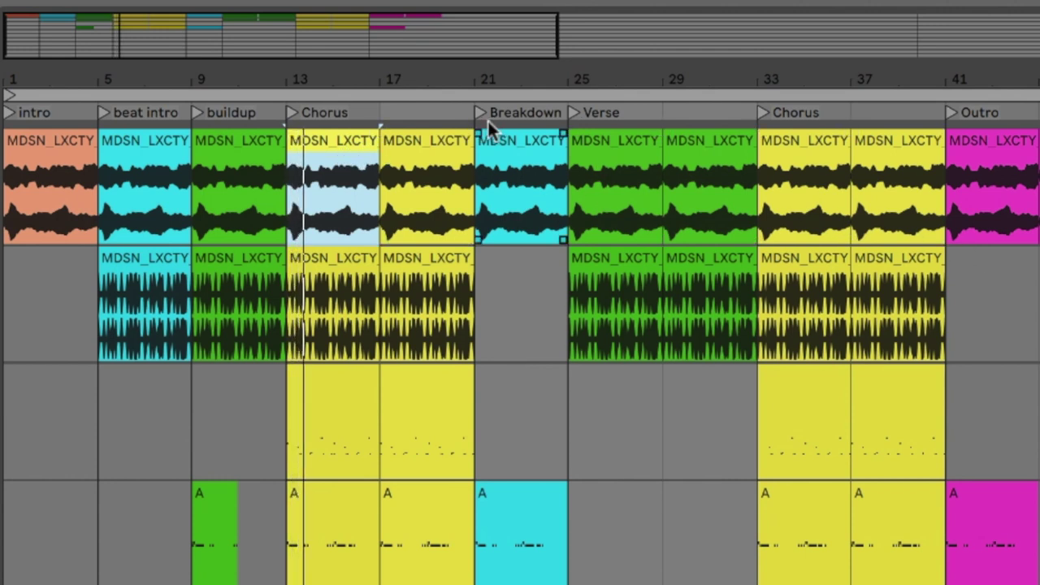
click(538, 173)
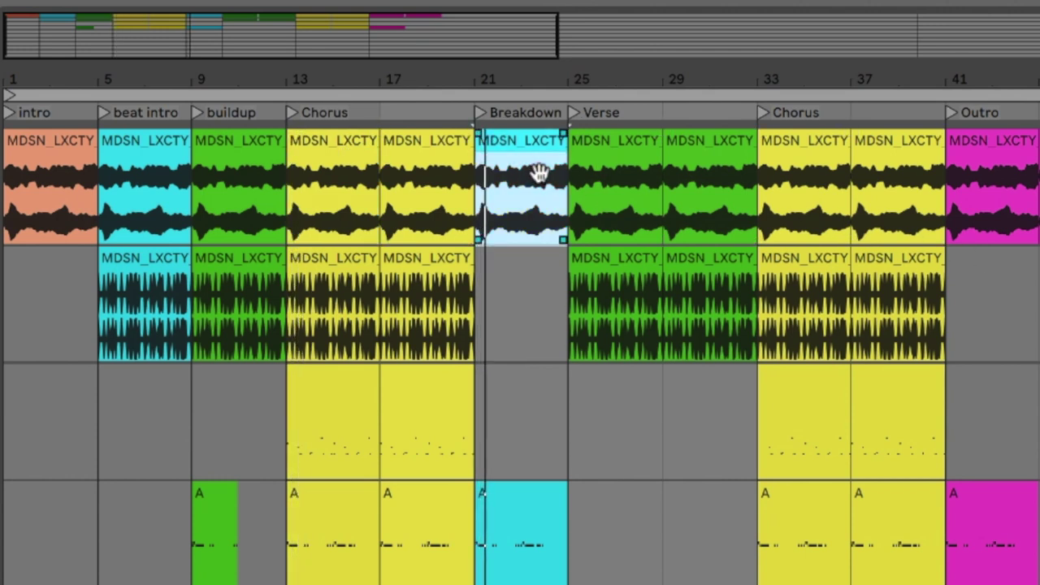
click(624, 166)
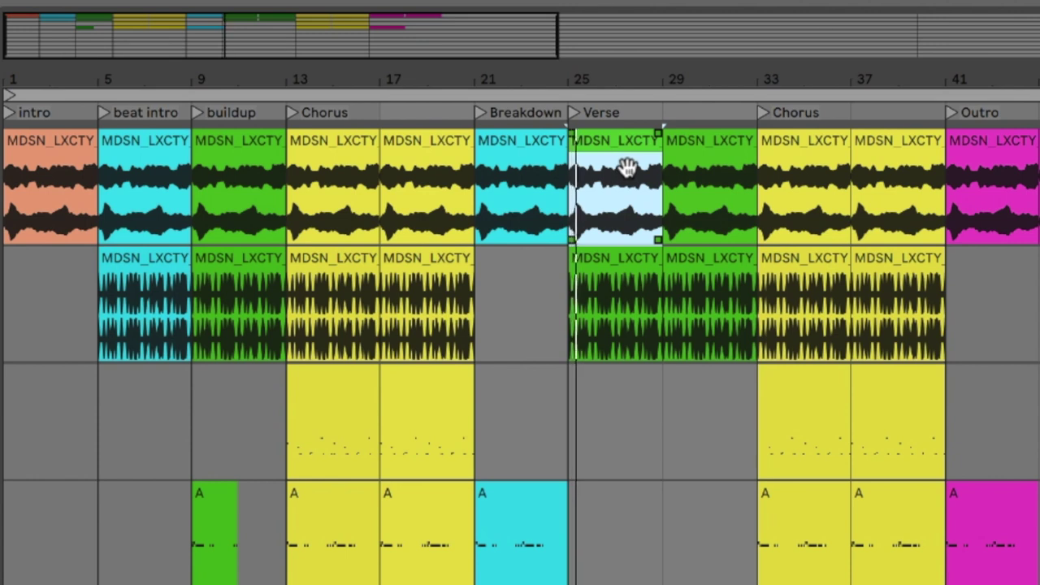
click(813, 170)
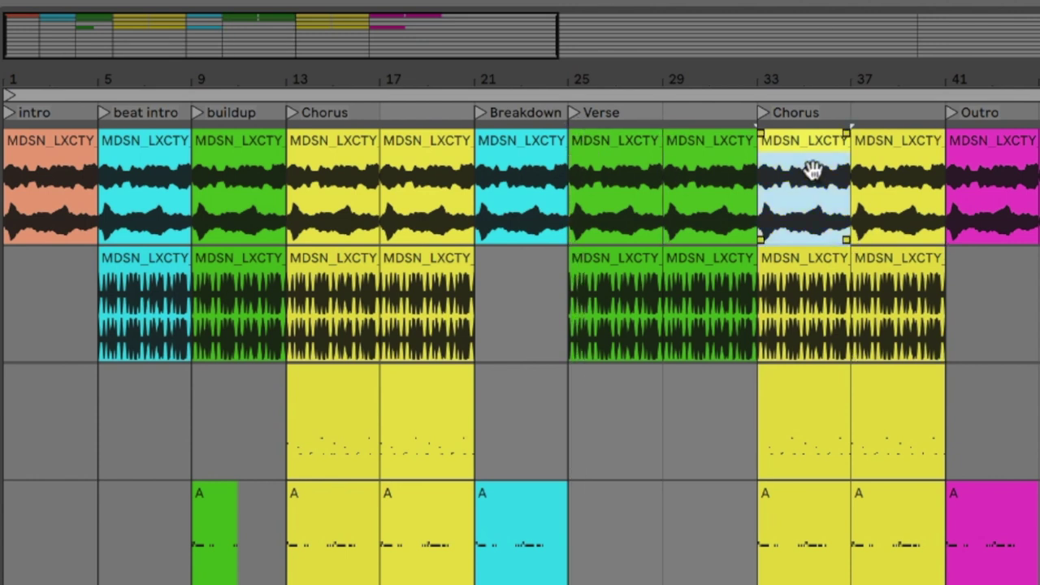
click(999, 170)
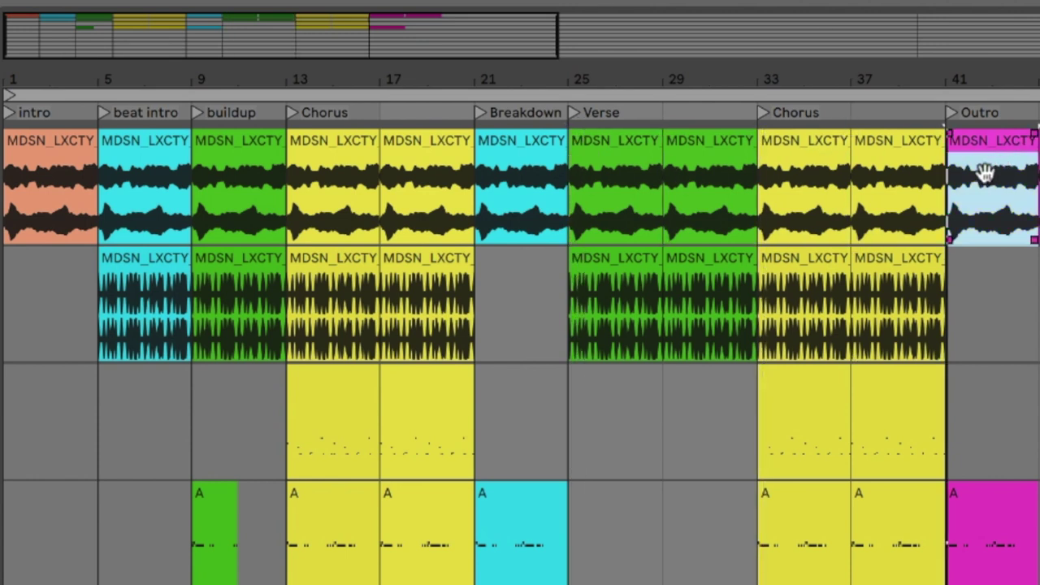
Play the last melody clip of the Outro at bar 45 and inspect its fade-out curve up close.
click(844, 165)
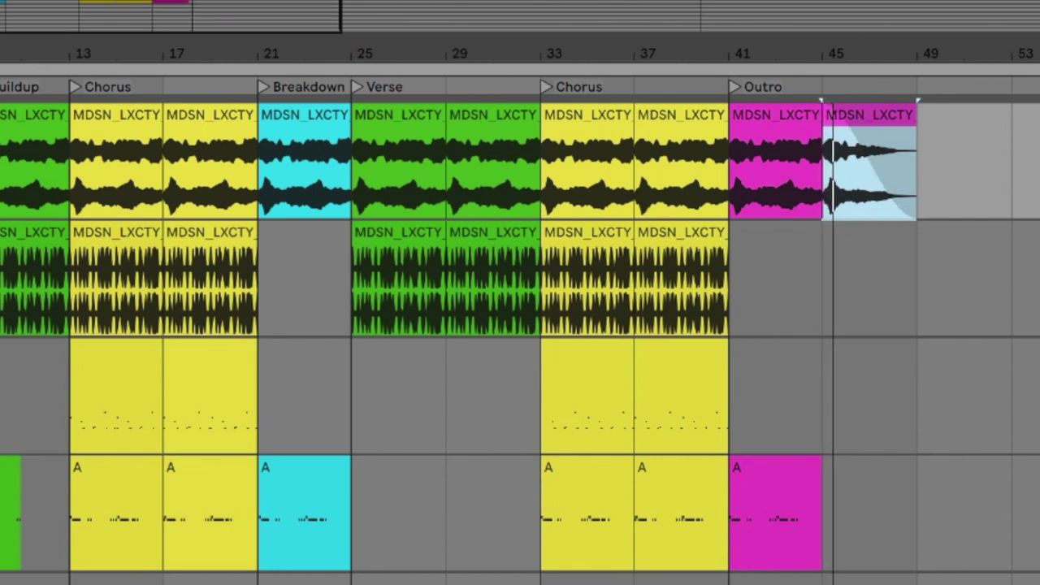
drag(849, 59, 805, 127)
drag(752, 58, 636, 132)
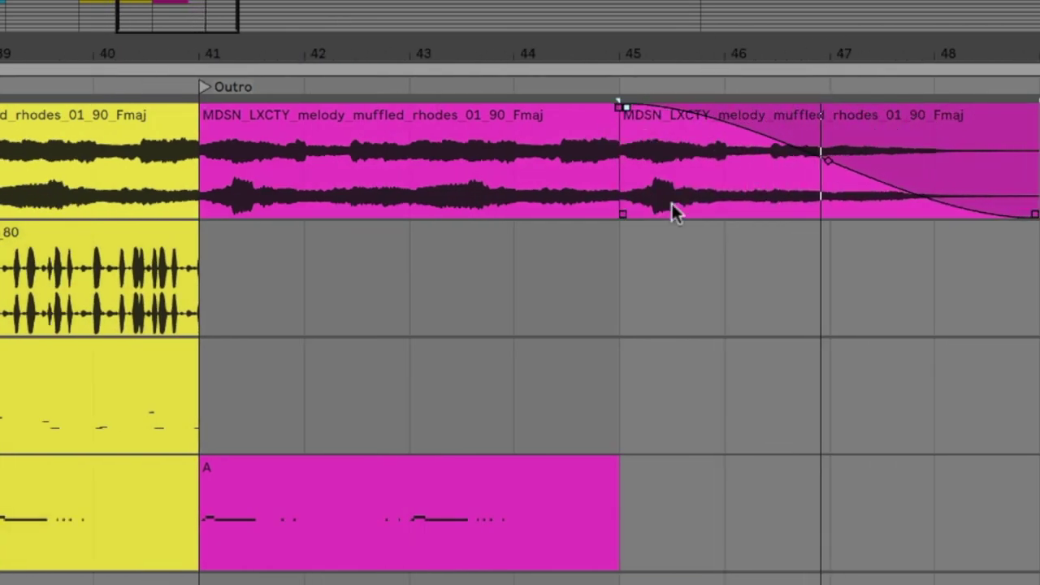
mouse_move(828, 70)
mouse_down()
mouse_move(829, 40)
mouse_move(831, 62)
mouse_up()
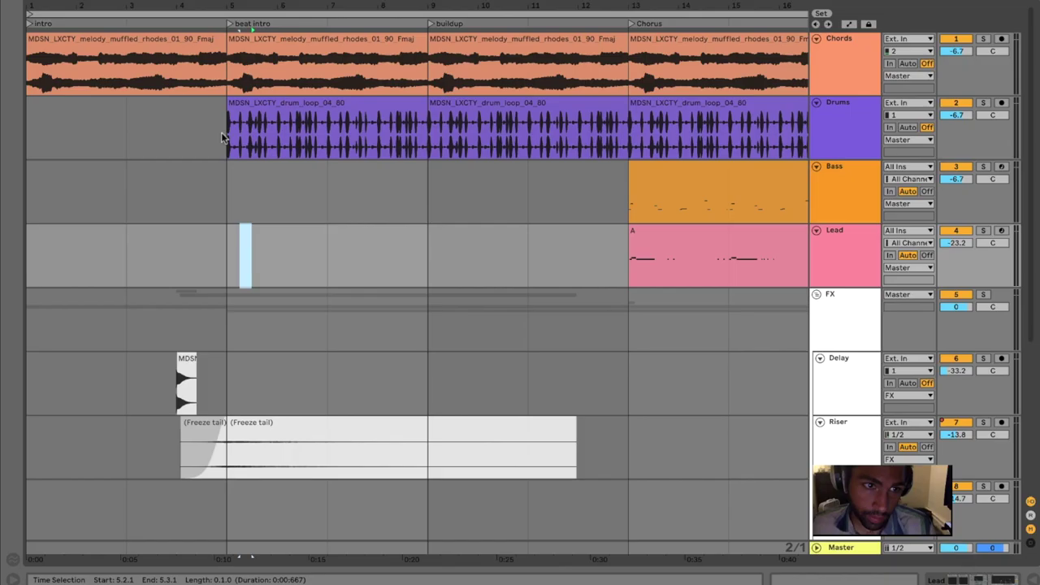
Select bar 4 on the Drums track just before the beat intro and widen the grid to two bars.
key(ctrl+2)
key(ctrl+2)
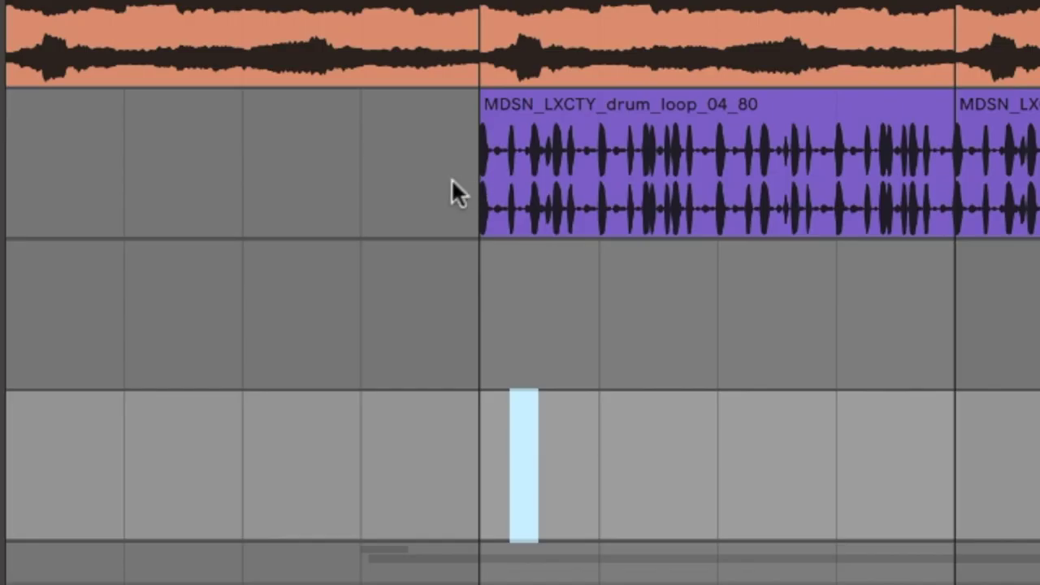
drag(452, 179, 348, 184)
key(super+2)
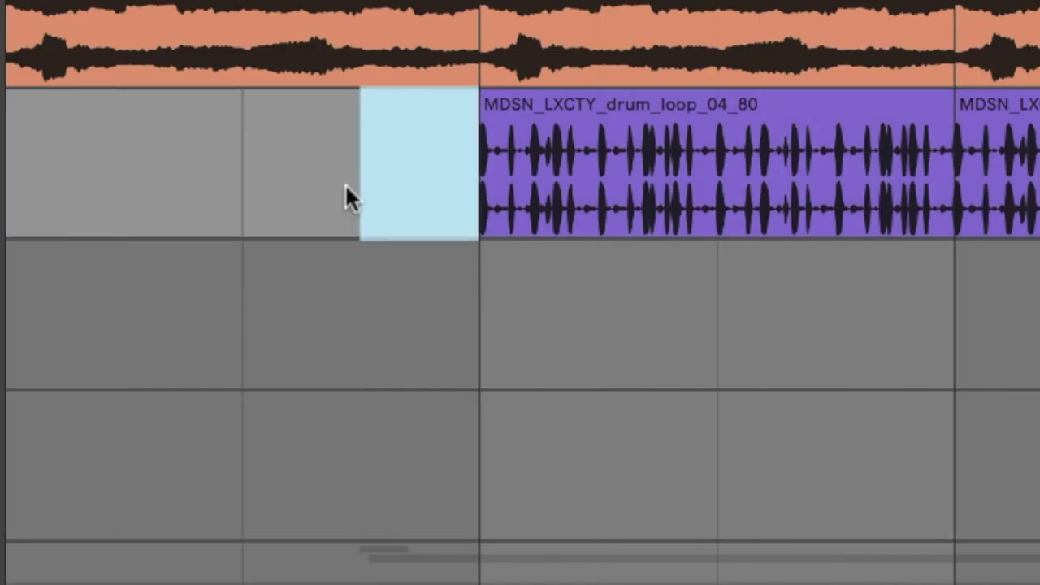
Narrow the grid to half a bar and select the first half of bar 3 on the Drums track.
key(super+1)
key(super+1)
drag(451, 186, 368, 200)
click(310, 197)
click(263, 205)
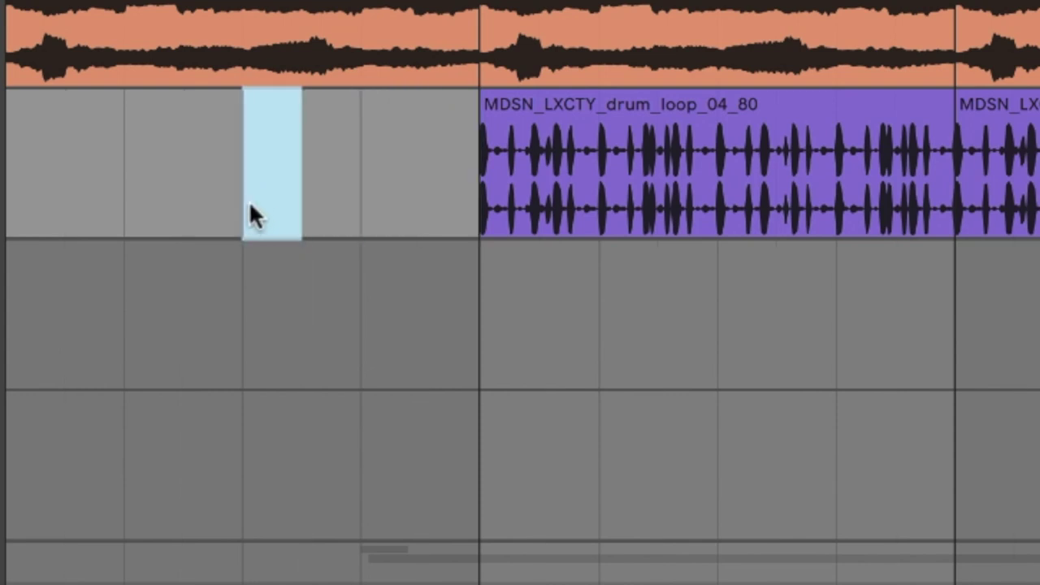
Try several wider and narrower grid sizes on the empty Drums intro, finishing on a two-bar grid.
key(super+2)
mouse_move(19, 192)
mouse_down()
mouse_move(523, 172)
mouse_move(83, 154)
mouse_up()
key(super+1)
key(super+1)
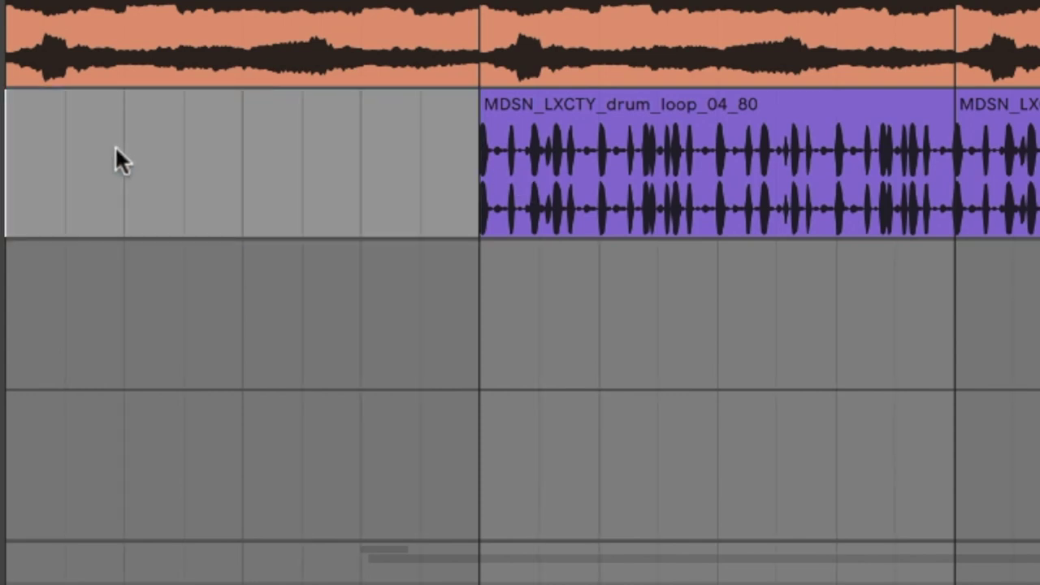
key(super+1)
key(super+2)
key(super+2)
key(super+2)
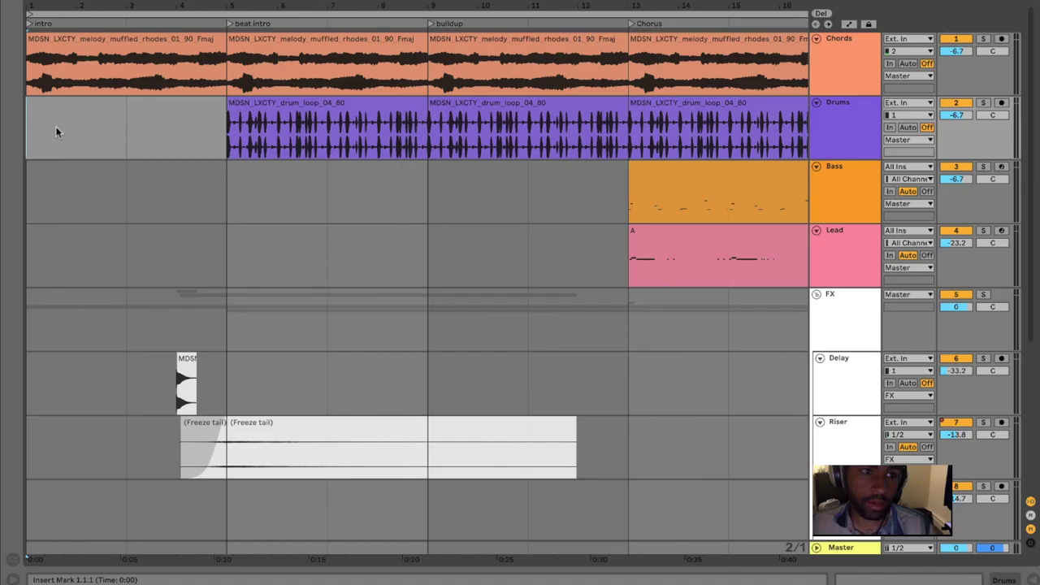
Widen the grid to four bars and select the empty intro from bar 1 to bar 5 on the Drums track.
key(super+2)
drag(85, 127, 181, 136)
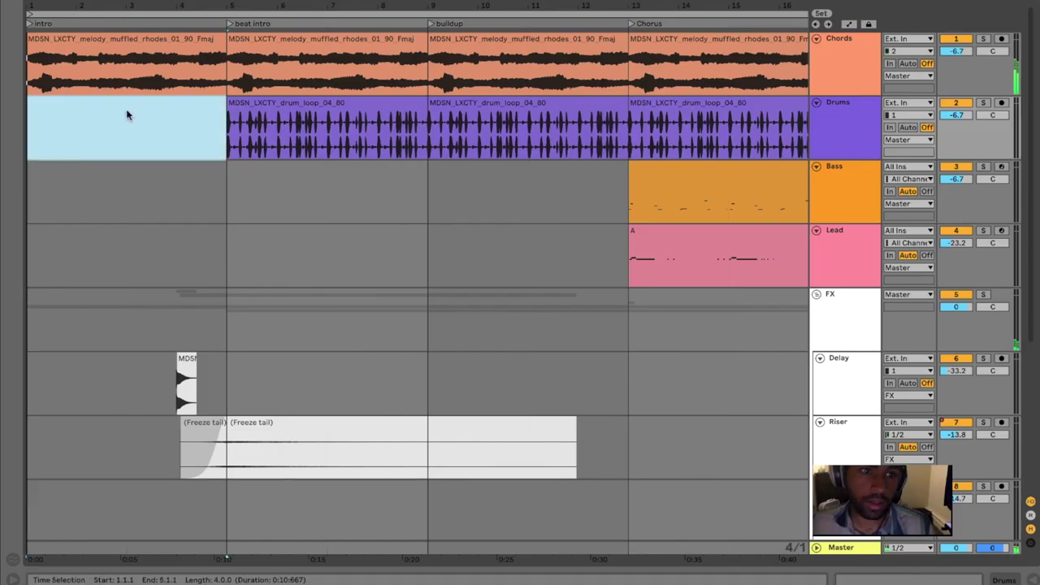
key(space)
drag(197, 134, 46, 141)
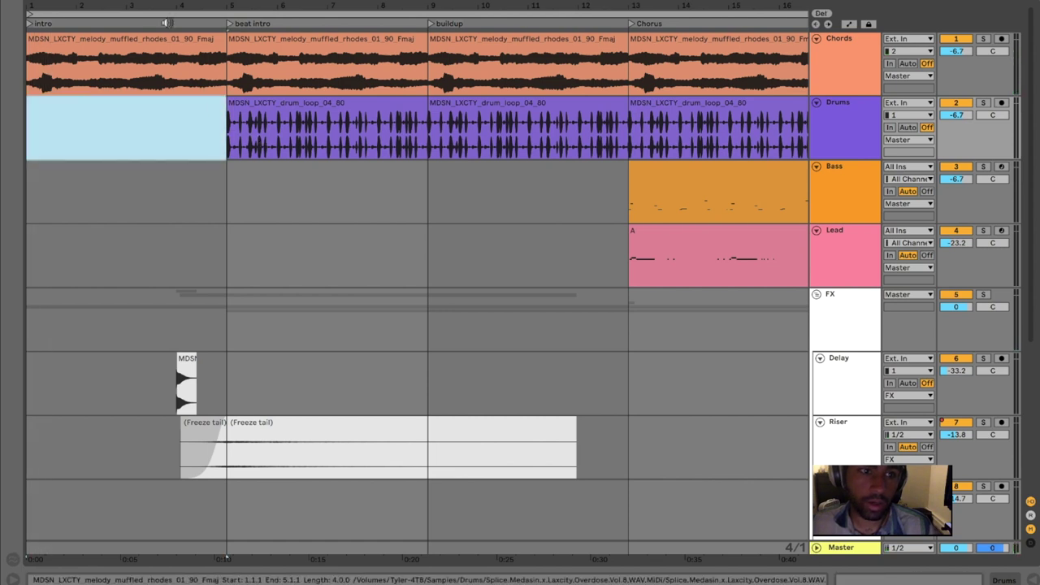
Examine the timeline around the intro and beat intro by zooming and scrolling between bars 1 and 9.
drag(151, 9, 144, 3)
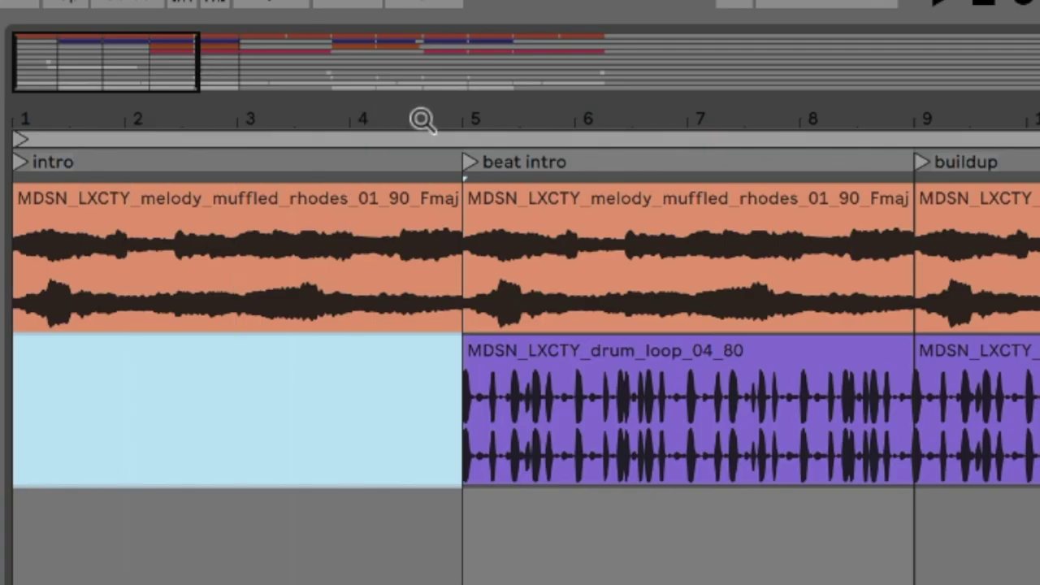
click(469, 117)
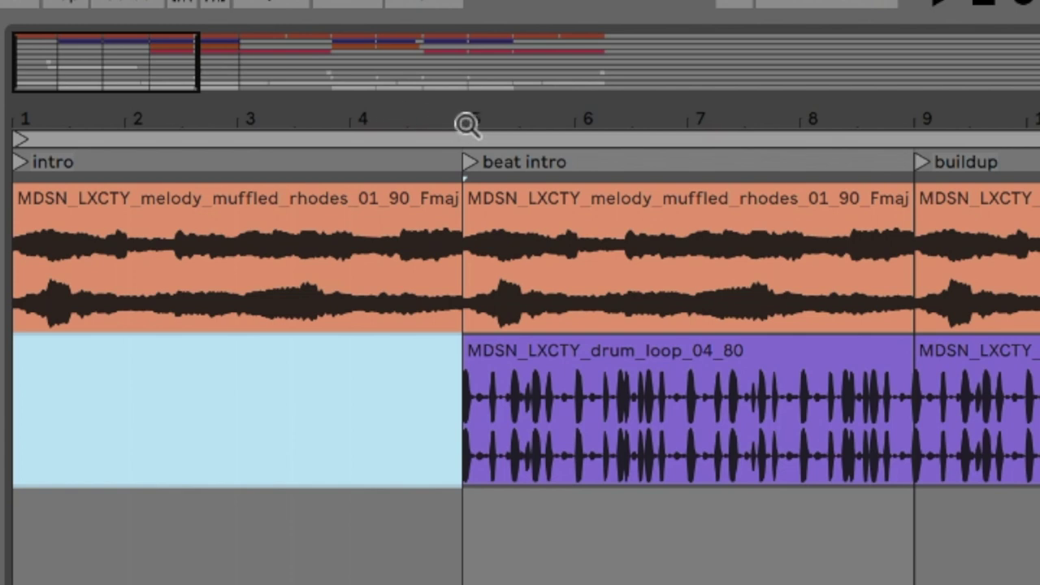
mouse_move(467, 124)
mouse_down()
mouse_move(412, 122)
mouse_move(473, 120)
mouse_up()
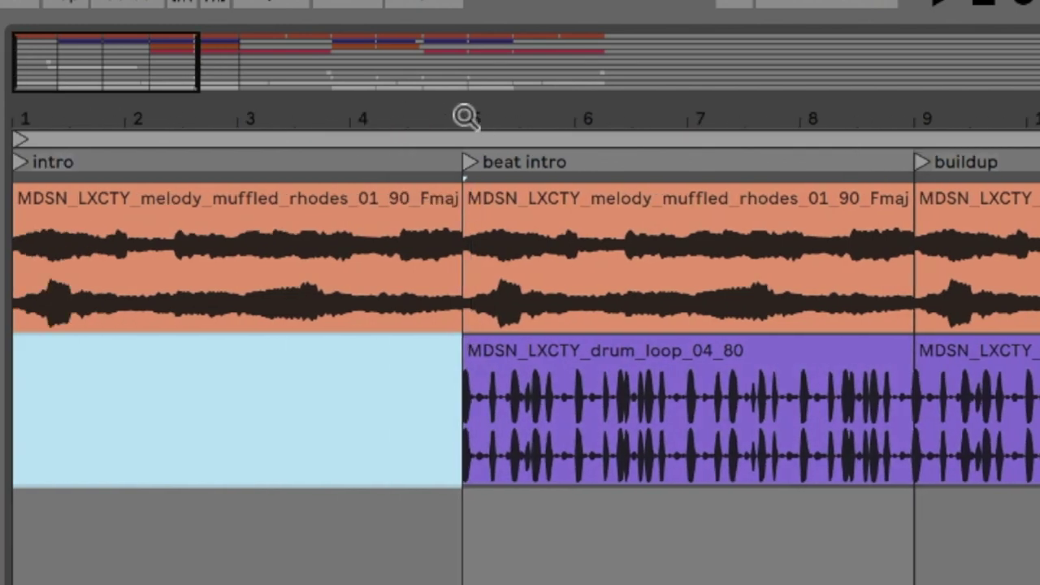
drag(300, 126, 294, 126)
click(323, 126)
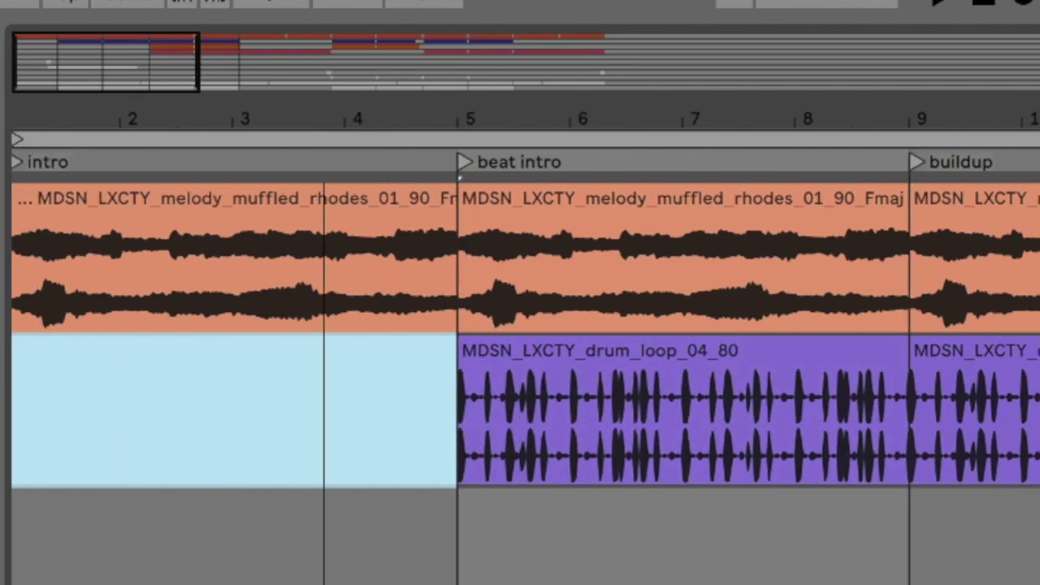
click(43, 127)
drag(187, 122, 233, 119)
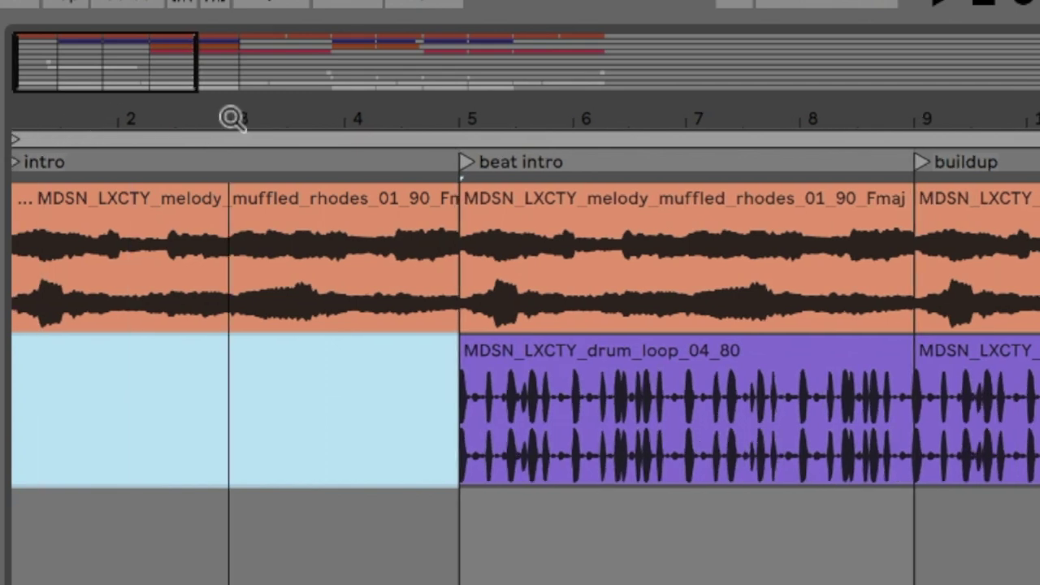
drag(373, 125, 371, 123)
drag(290, 122, 300, 121)
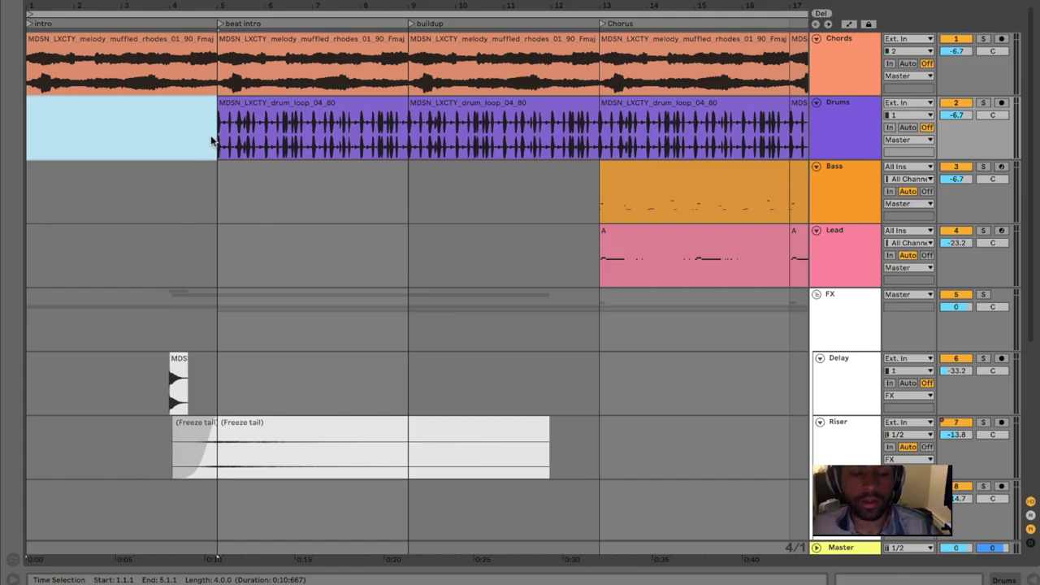
Select four-bar ranges in turn: the Drums intro, the Drums beat intro and the Bass buildup.
drag(211, 140, 83, 140)
drag(208, 138, 16, 136)
key(ctrl+2)
drag(219, 131, 422, 139)
drag(413, 198, 577, 182)
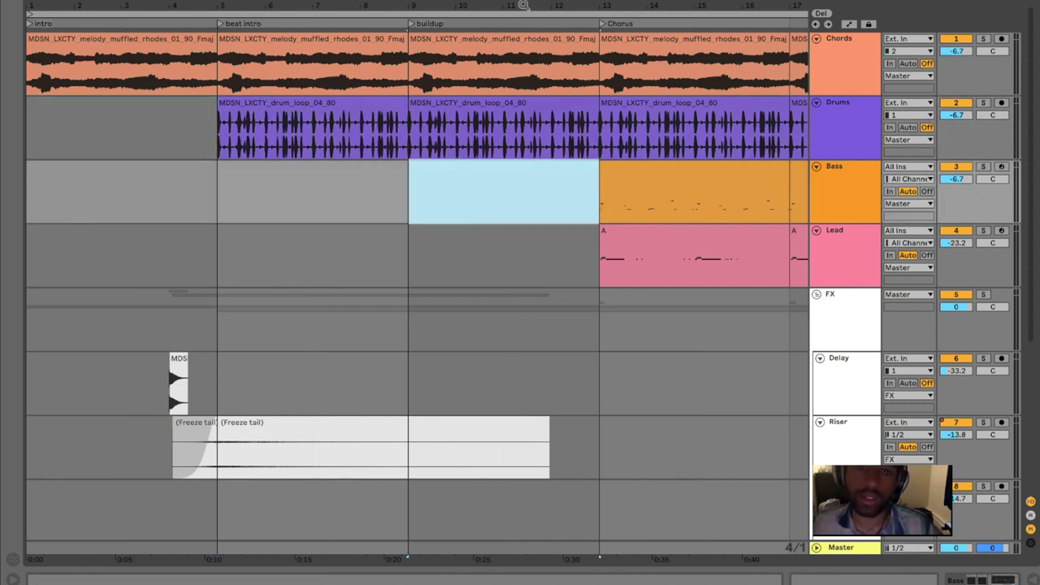
Select four-bar stretches before the Chorus on the Bass track, ending with the intro from bar 1 to bar 5.
drag(525, 5, 320, 1)
mouse_move(58, 6)
mouse_down()
mouse_move(60, 49)
mouse_move(61, 4)
mouse_move(44, 21)
mouse_move(49, 36)
mouse_move(51, 7)
mouse_move(42, 7)
mouse_up()
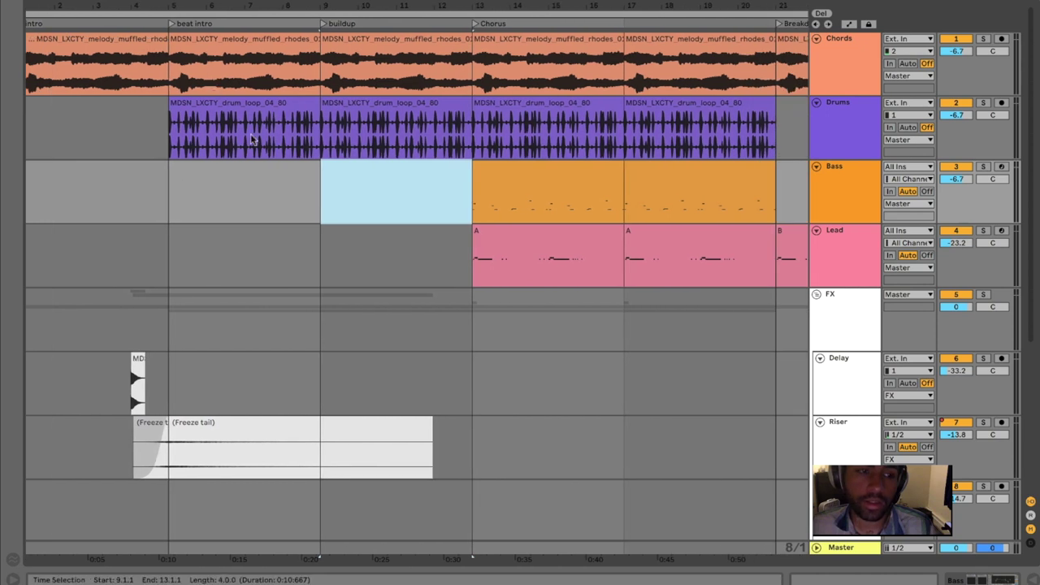
drag(163, 197, 22, 195)
drag(199, 187, 452, 191)
scroll(220, 224, down, 2)
drag(155, 170, 37, 183)
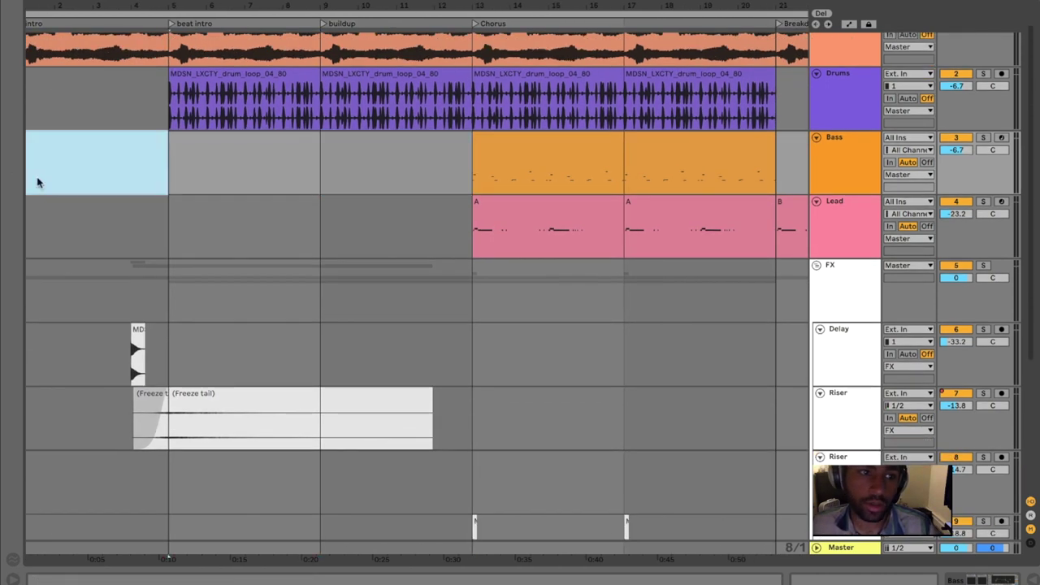
Play from the intro and briefly inspect the sample of the first MDSN_LXCTY_foley_ambience clip on the AMB track.
scroll(118, 181, down, 5)
key(space)
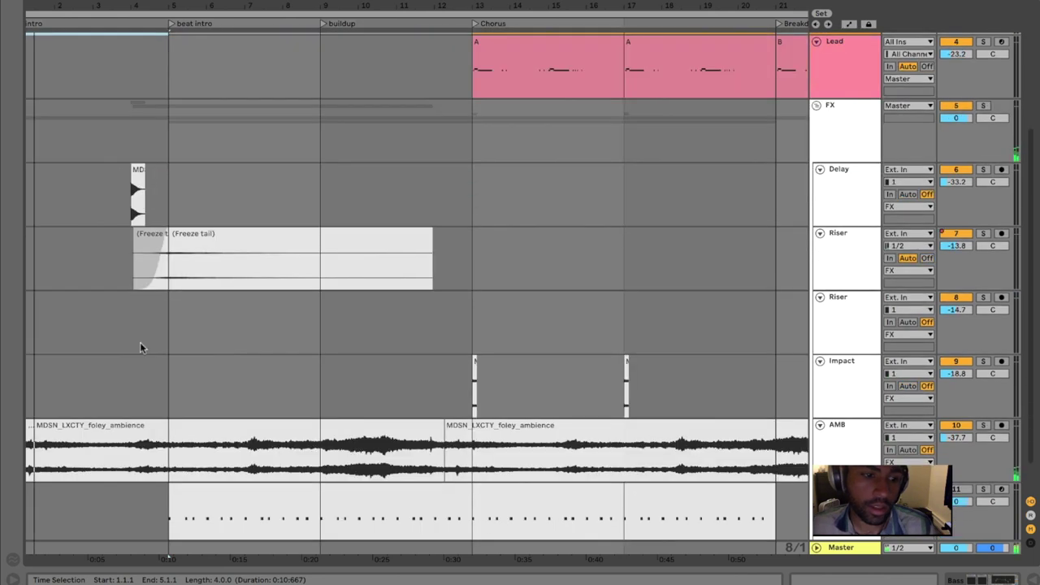
click(122, 425)
double_click(122, 425)
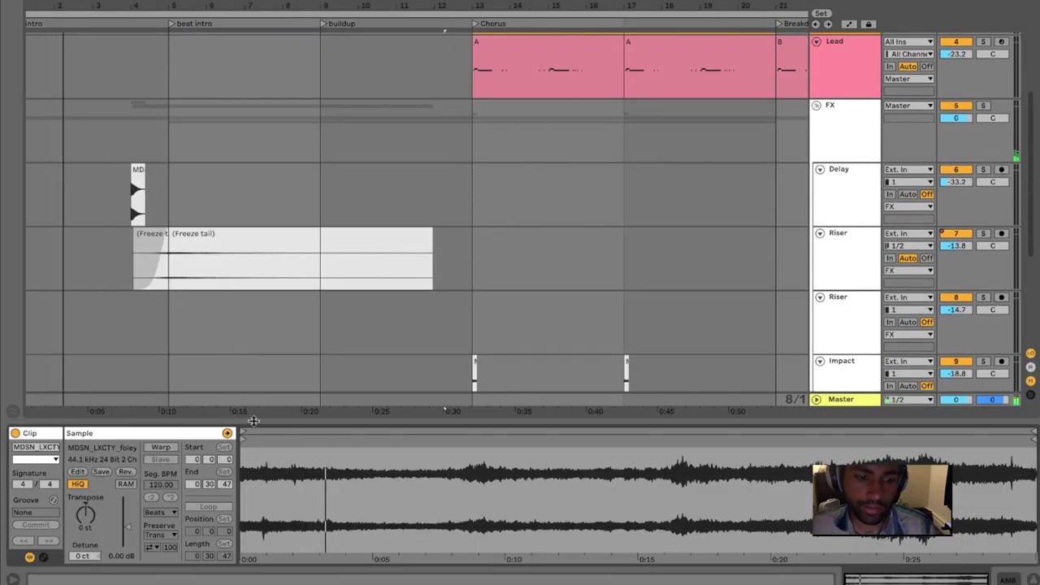
key(alt+super+l)
scroll(841, 437, down, 3)
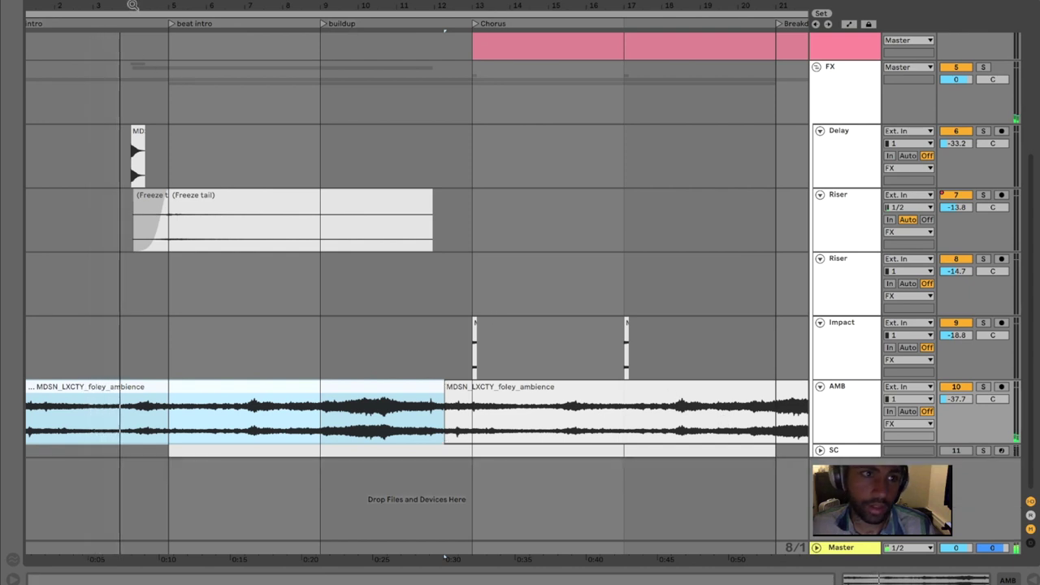
Show the Delay track's Speaker On automation in a new lane and switch the track off from bar 5.
drag(132, 7, 299, 23)
right_click(849, 133)
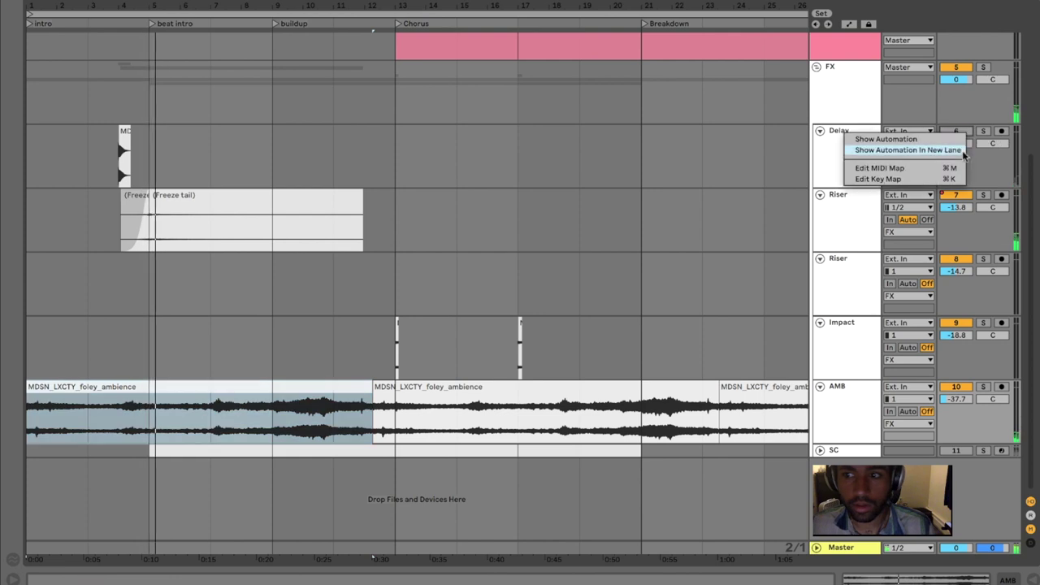
click(889, 147)
click(150, 82)
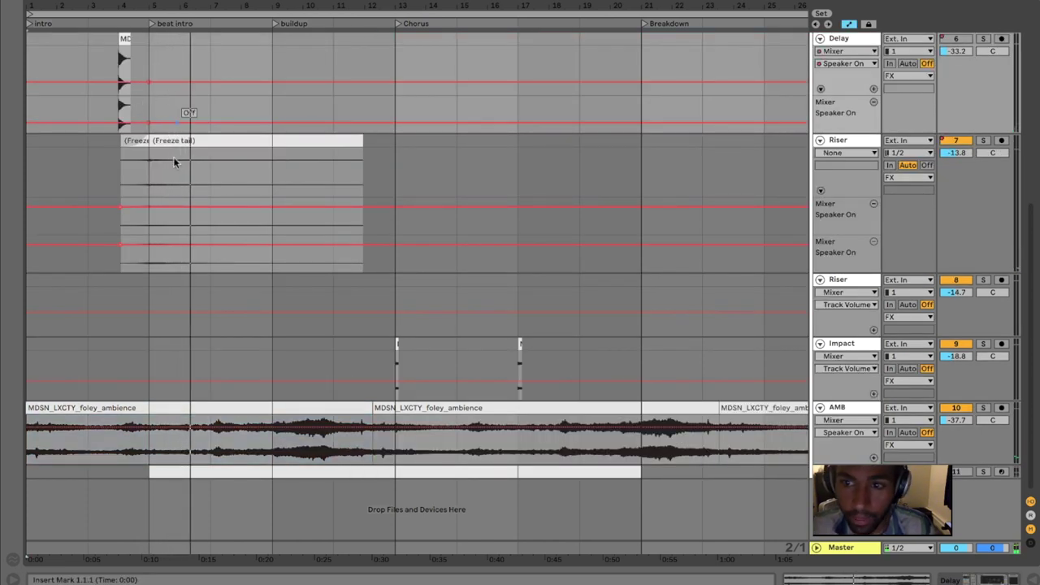
Select the intro melody clip on the Chords track for a close look at bars 1 to 7 and hide the automation.
scroll(173, 157, up, 10)
click(98, 38)
drag(81, 11, 347, 29)
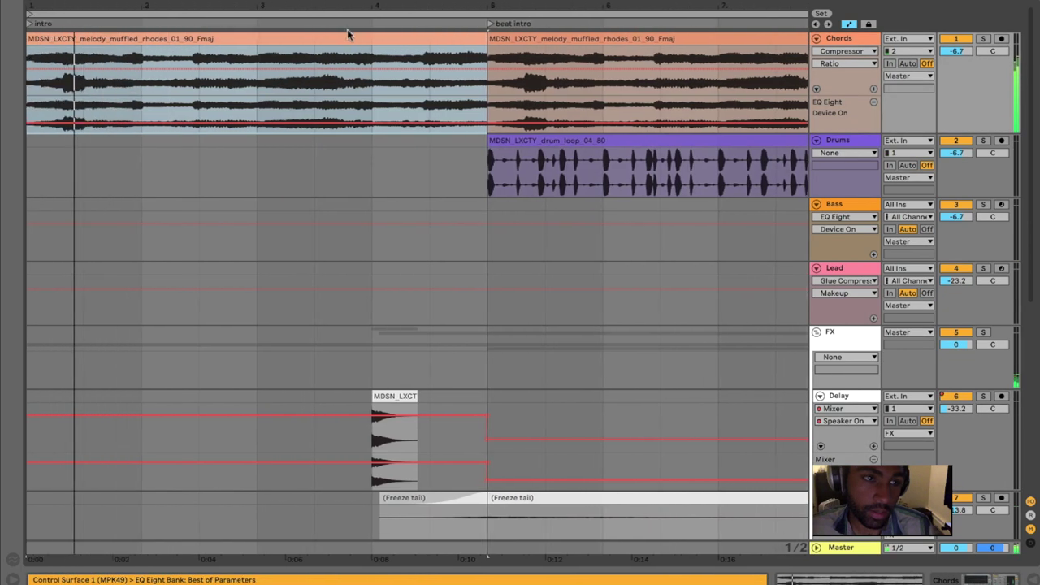
click(848, 25)
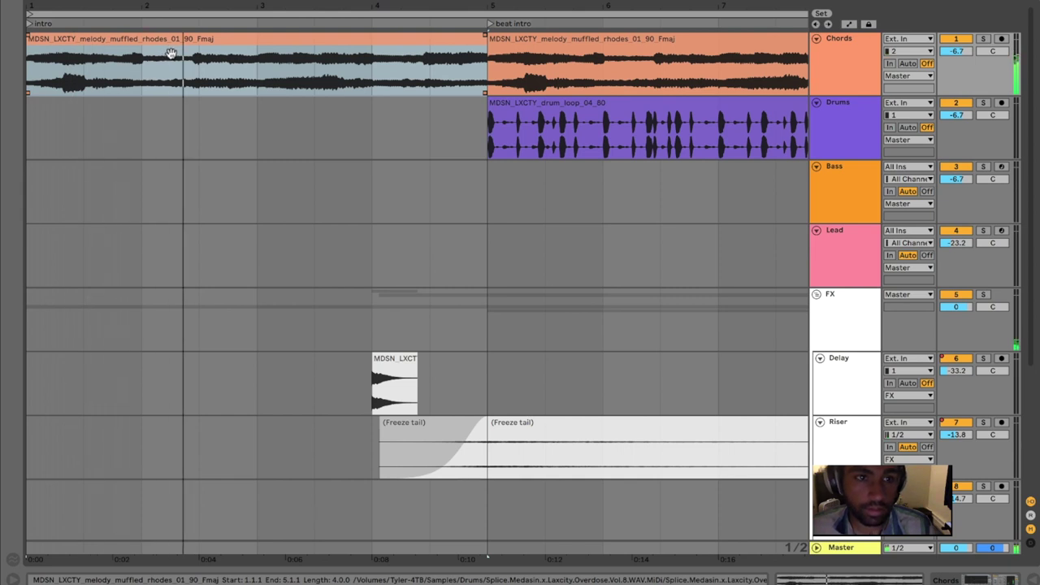
Select the short clip on the Delay track at bar 4 and extend the selection over the FX and Delay tracks up to 4.3.1.
scroll(369, 185, right, 3)
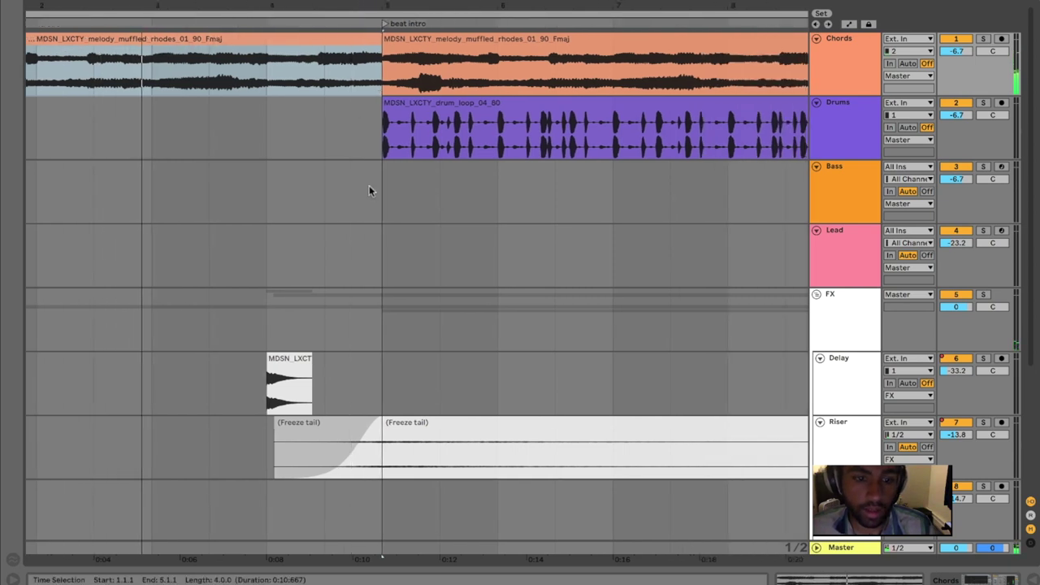
scroll(344, 227, down, 5)
click(294, 209)
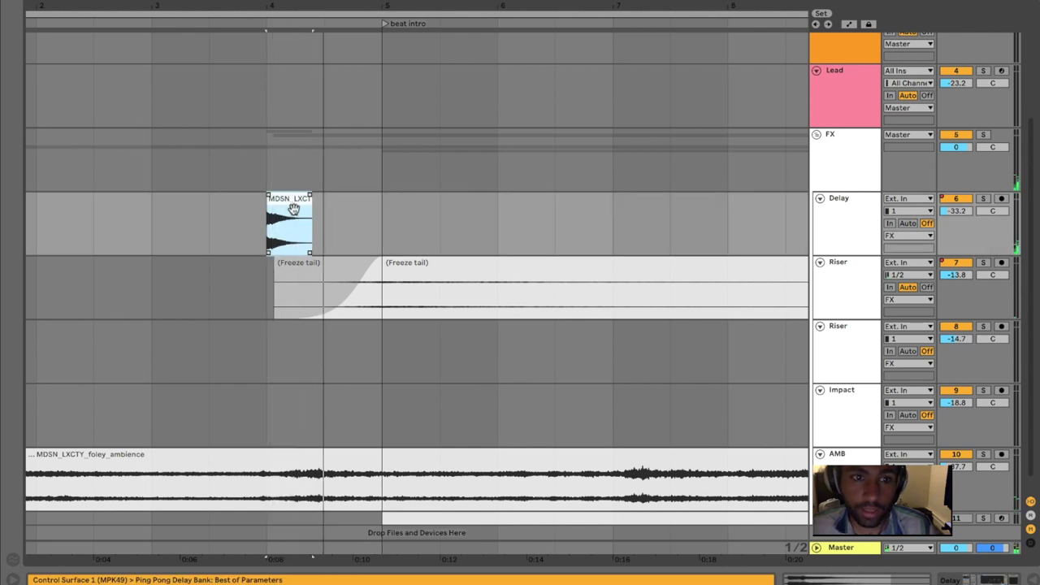
drag(274, 176, 327, 206)
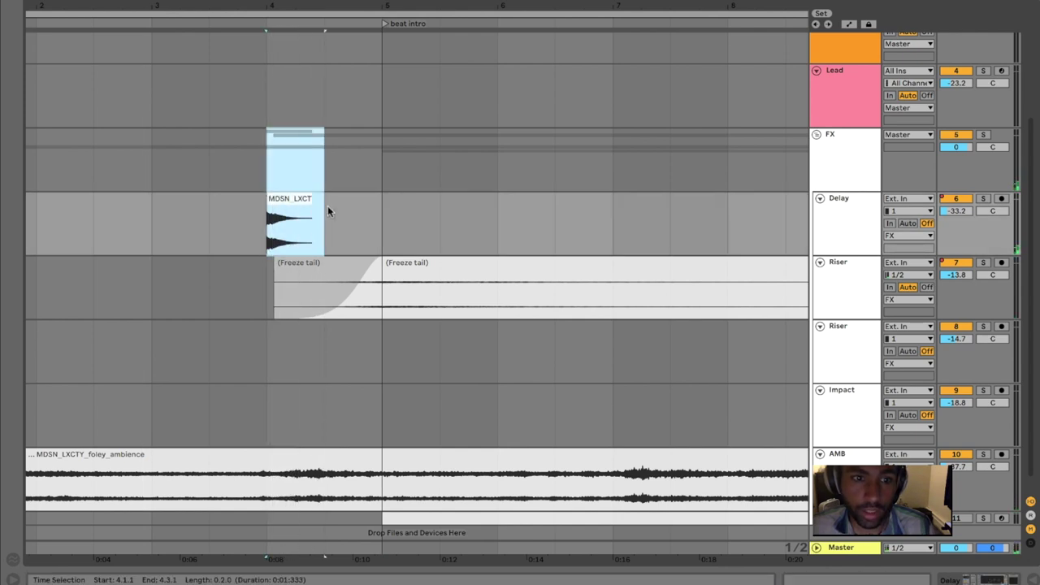
Select the reversed freeze tail clip leading into the beat intro and play it with the first Riser track soloed.
click(329, 272)
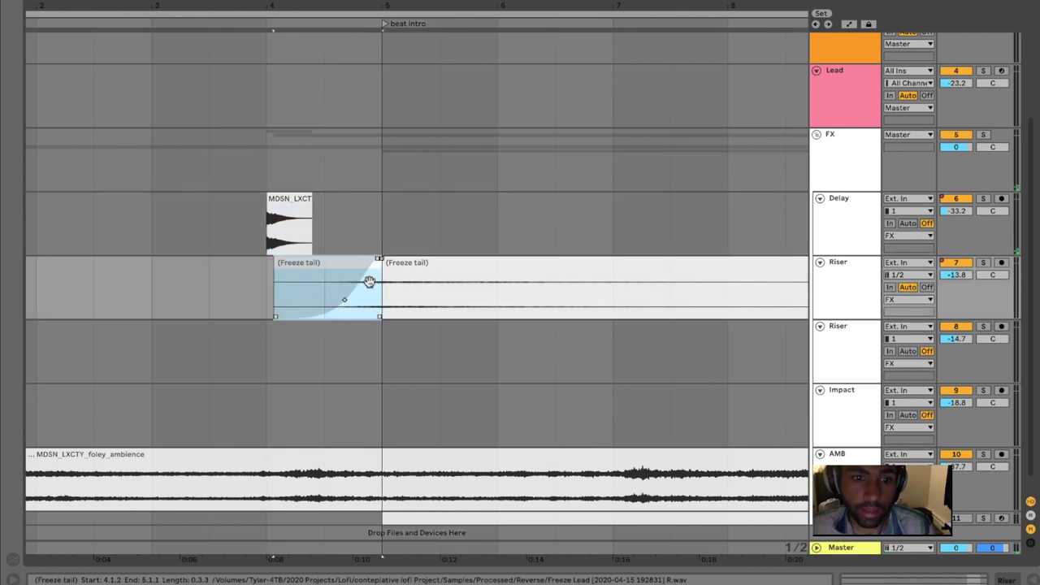
click(361, 262)
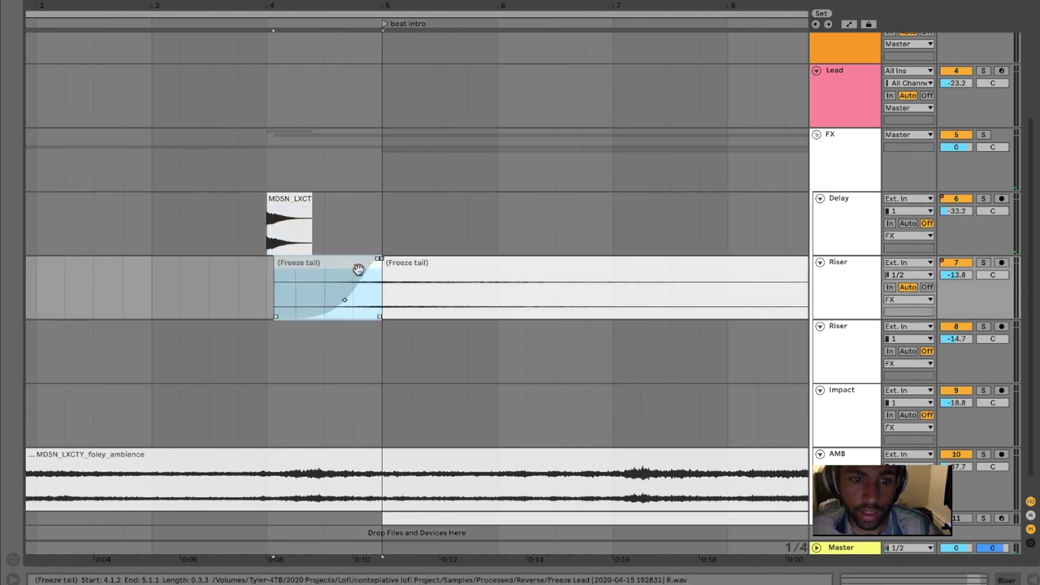
click(983, 263)
key(space)
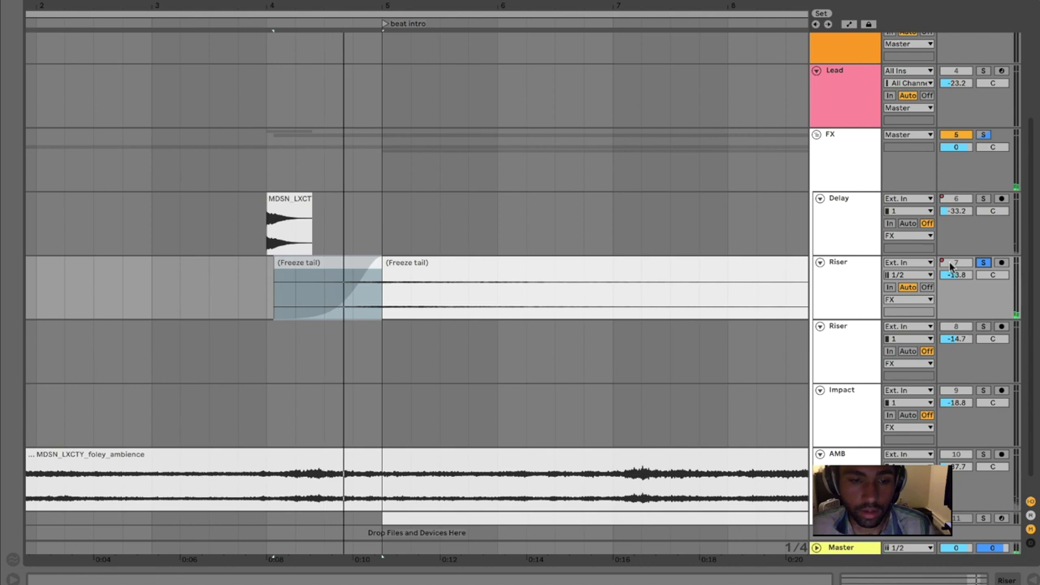
click(327, 290)
key(space)
Try a clip gain of 11.4 dB on the long freeze tail starting at the beat intro, play it, and undo the change.
drag(379, 242, 487, 292)
click(475, 268)
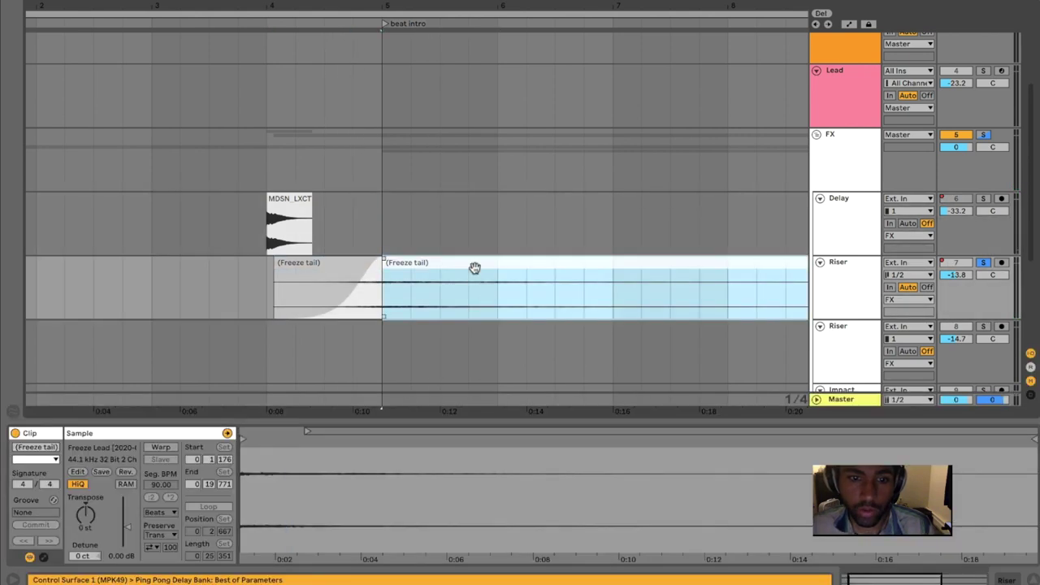
mouse_move(129, 526)
mouse_down()
mouse_move(138, 516)
mouse_move(118, 512)
mouse_up()
scroll(415, 108, up, 3)
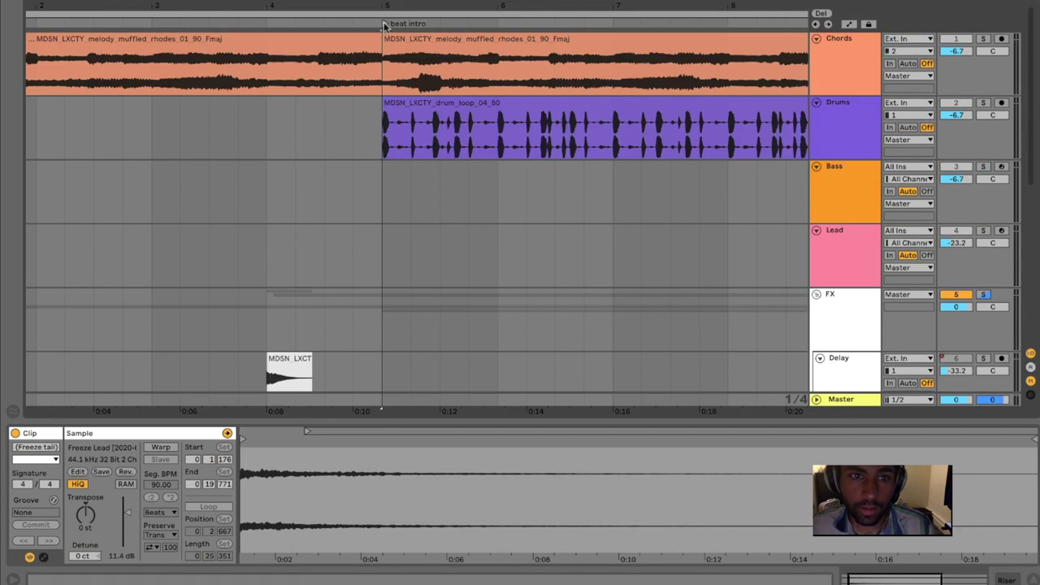
scroll(418, 115, down, 5)
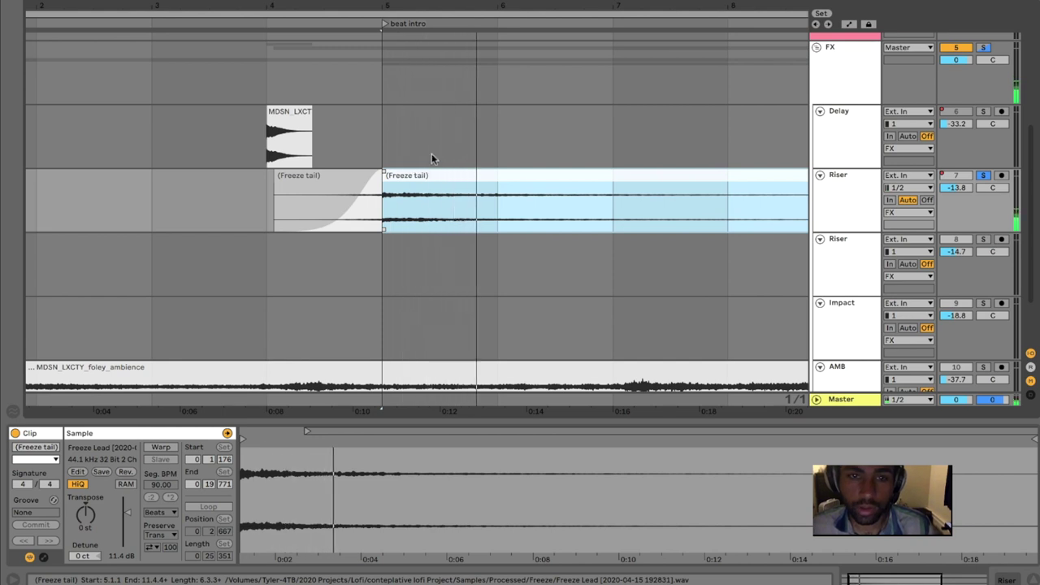
key(space)
key(super+z)
key(minus)
key(minus)
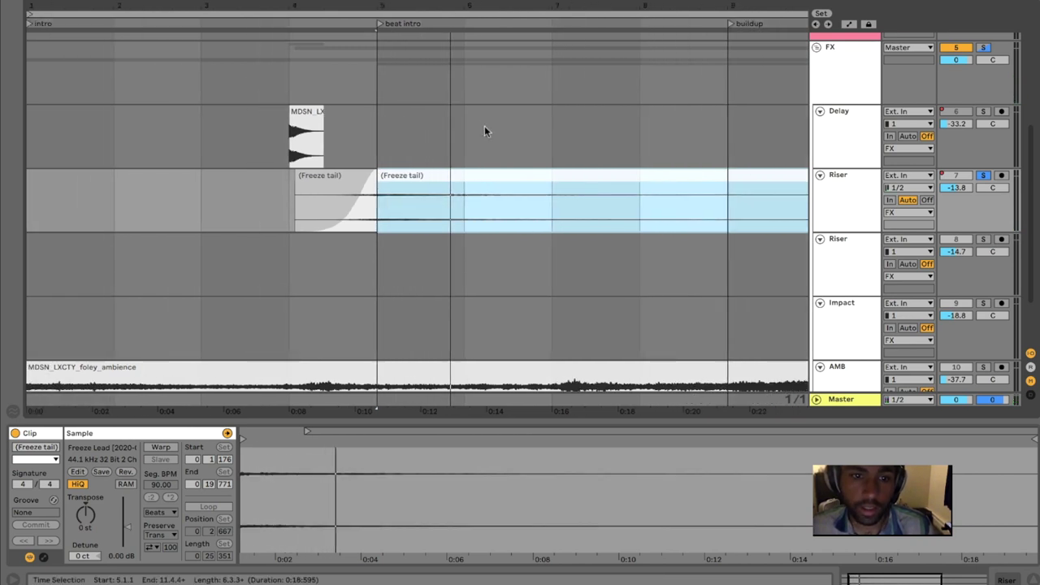
Check the first Riser track's audio effects and select the beat intro drum loop clip on the Drums track.
click(849, 197)
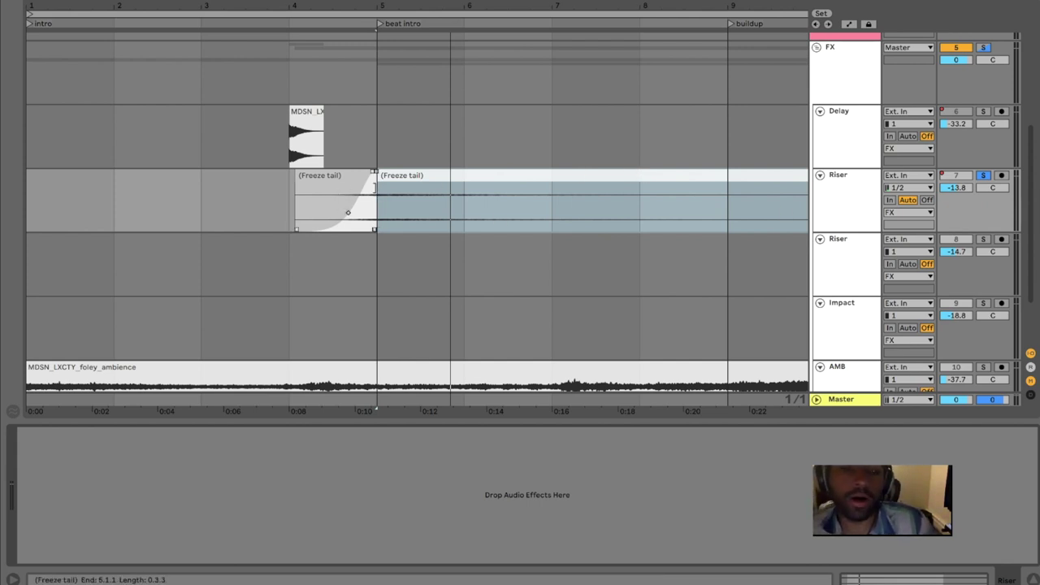
scroll(754, 250, down, 3)
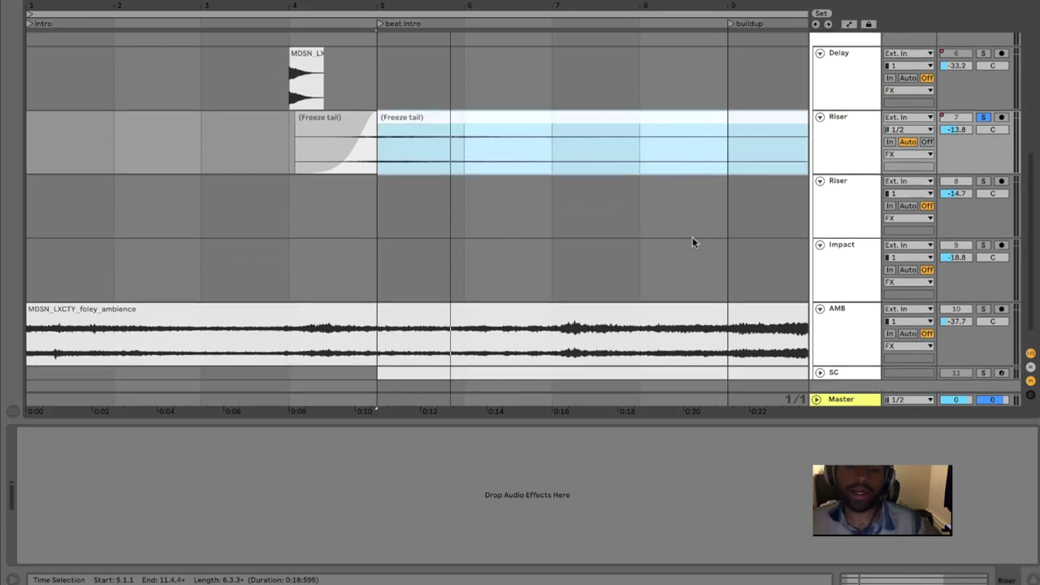
scroll(543, 219, up, 12)
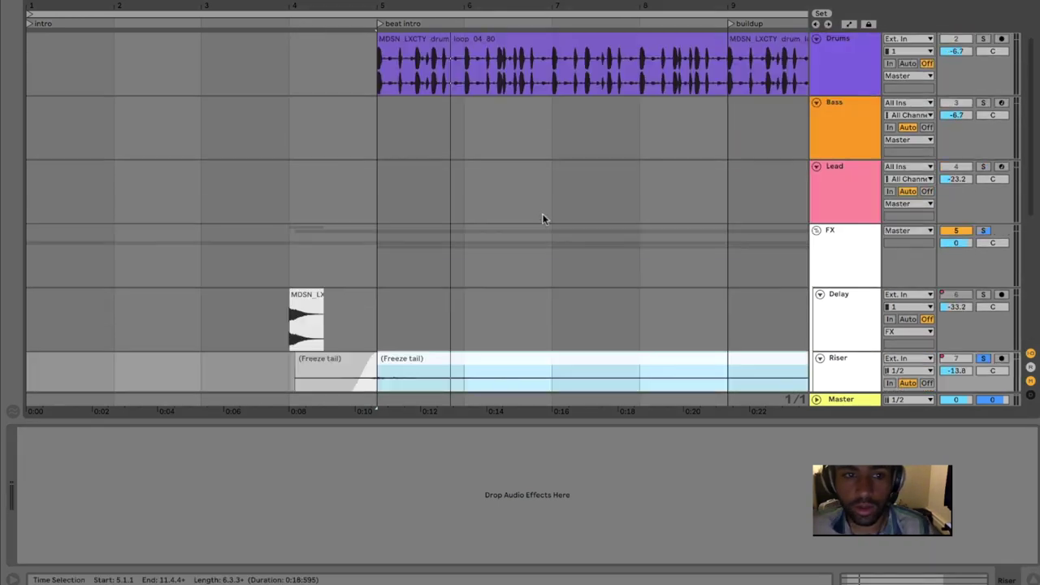
click(552, 108)
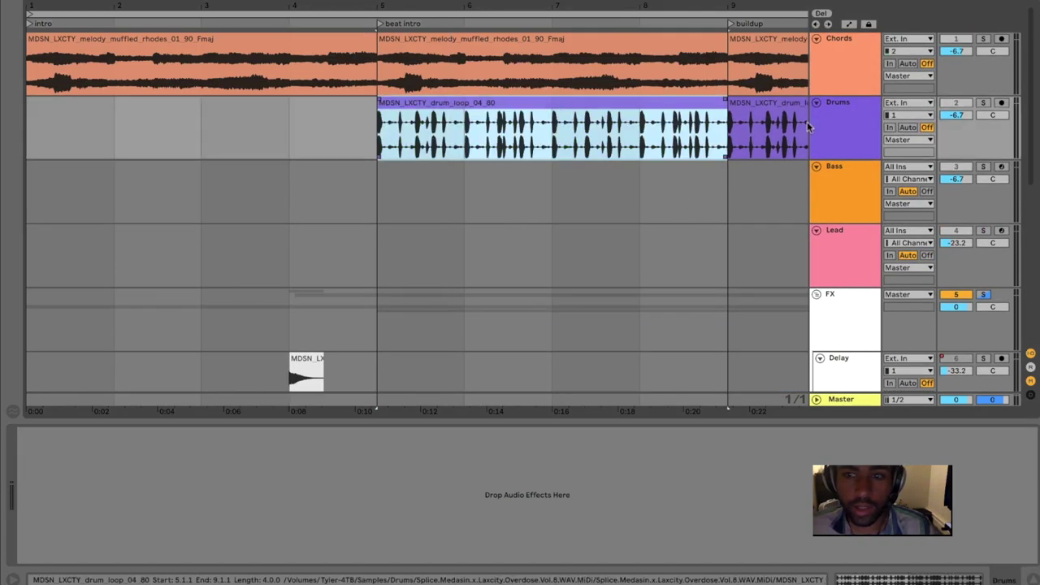
scroll(548, 184, down, 6)
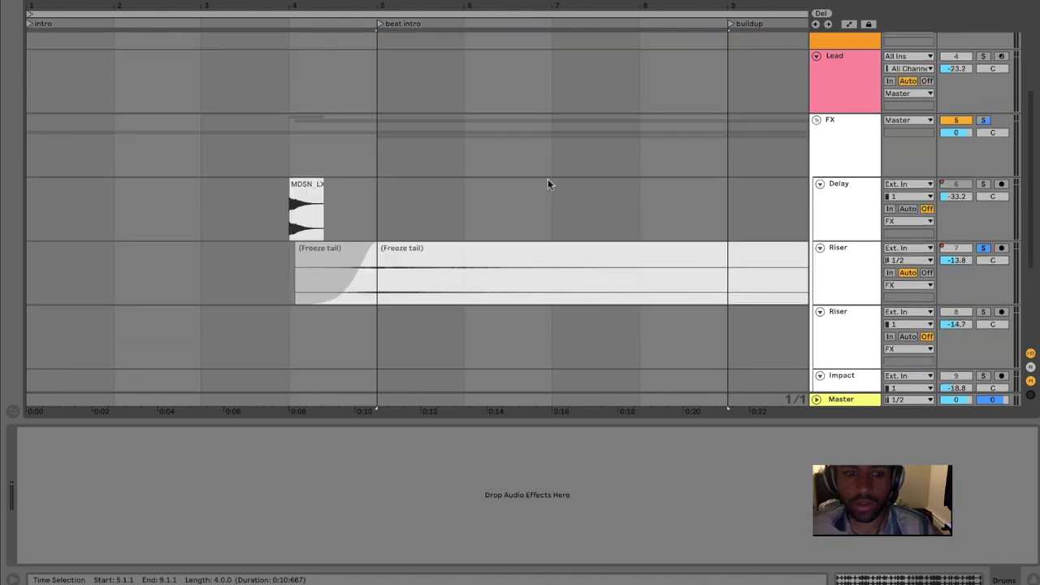
Play the soloed Riser from the long freeze tail and again from bar 4, and unsolo the FX group.
click(419, 254)
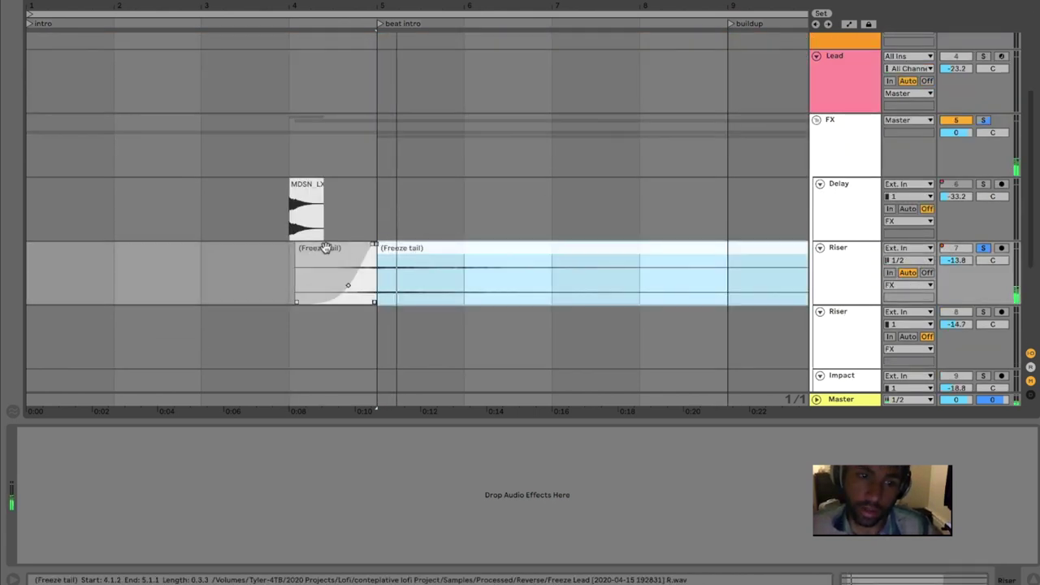
click(290, 155)
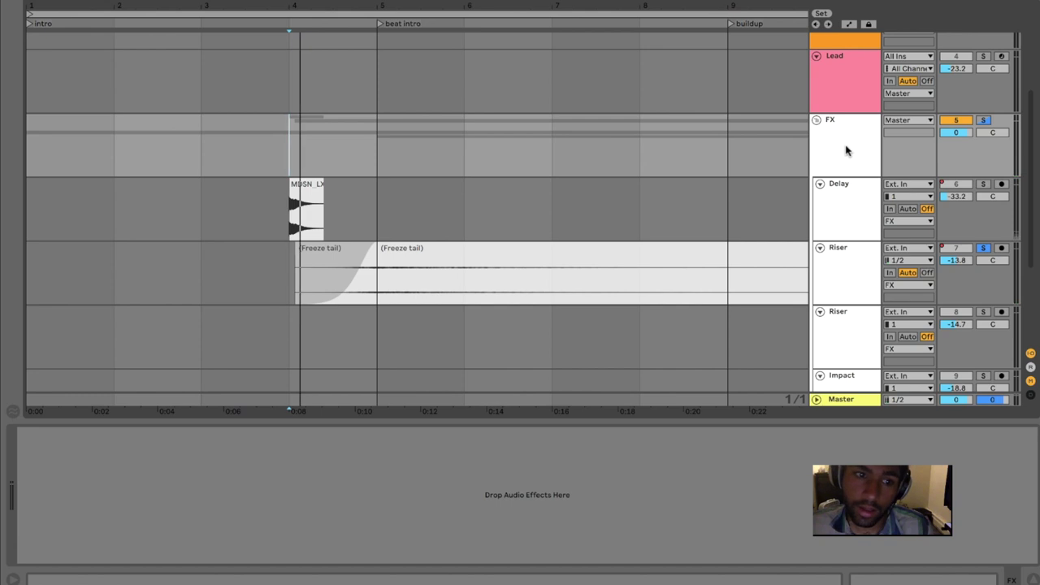
click(983, 120)
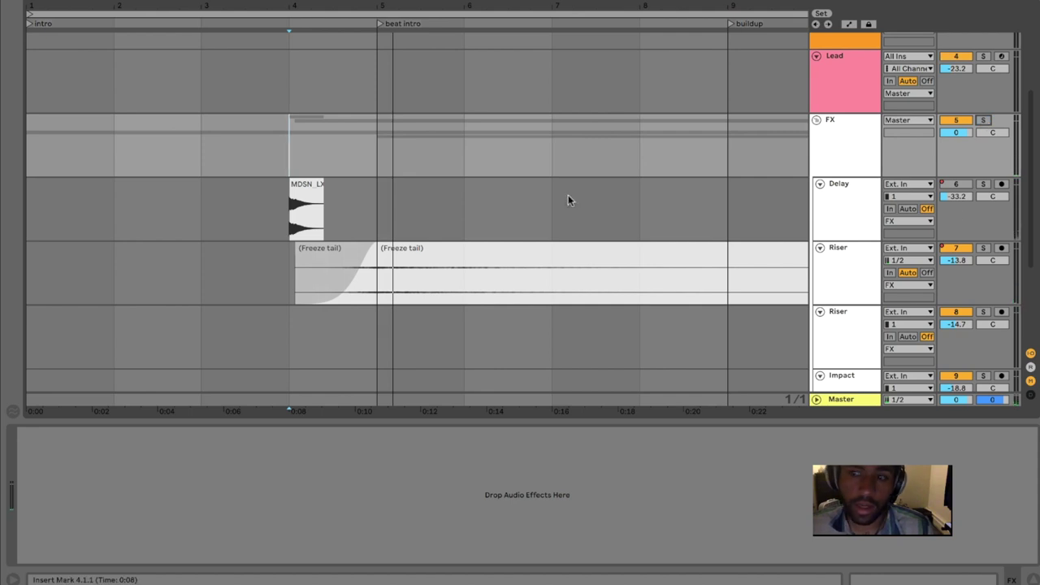
Show the Delay track's Speaker On automation in a new lane, examine its change at bar 5, and hide the automation.
key(a)
right_click(966, 187)
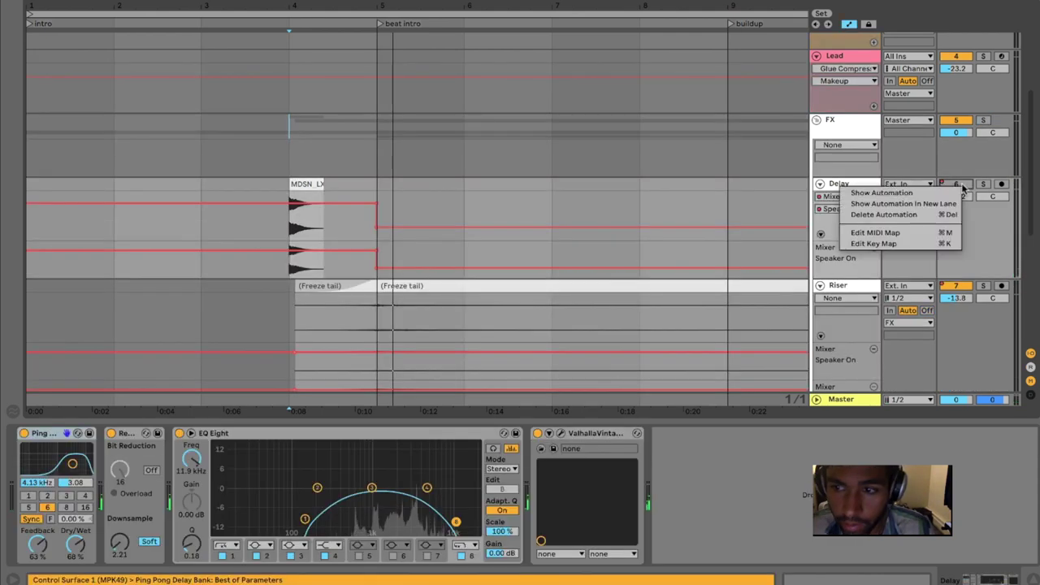
click(914, 204)
mouse_move(376, 228)
mouse_down()
mouse_move(376, 203)
mouse_move(376, 214)
mouse_up()
click(377, 185)
click(195, 278)
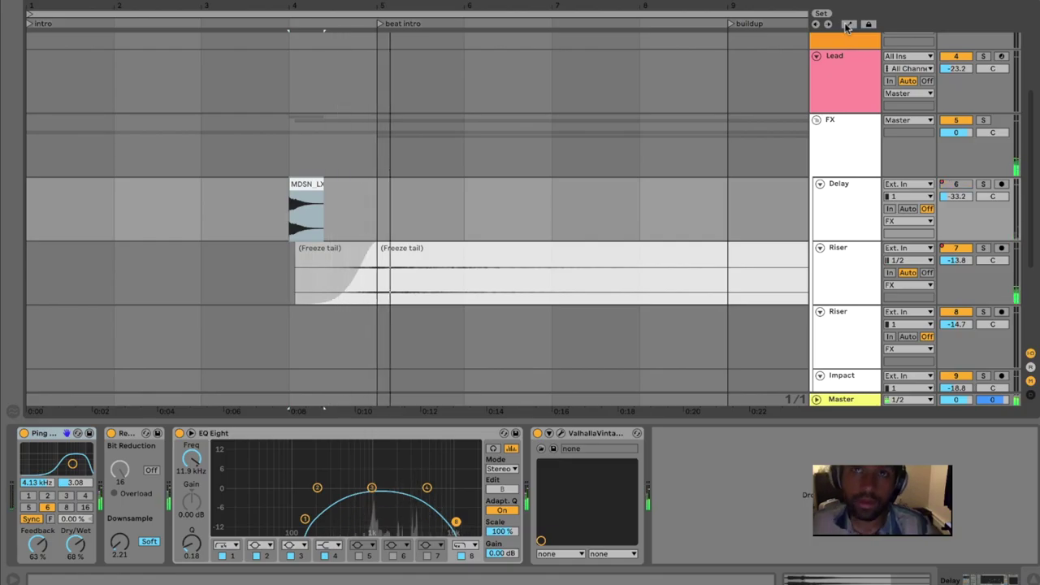
Play from the long freeze tail at bar 5 and fold all the tracks inside the FX group.
click(411, 261)
scroll(419, 257, down, 5)
scroll(420, 257, up, 2)
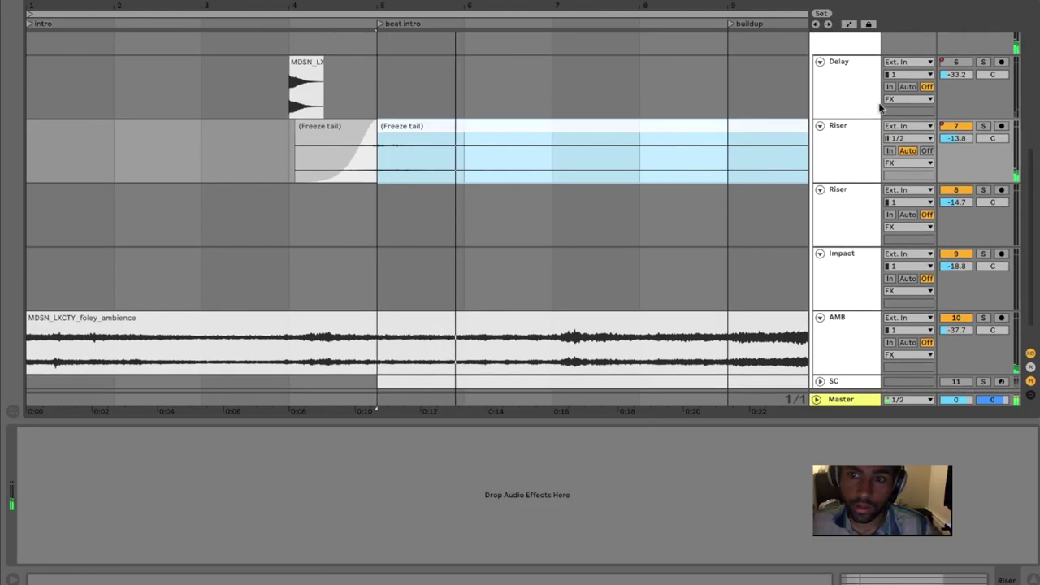
alt+click(819, 63)
drag(578, 6, 577, 1)
scroll(800, 107, up, 5)
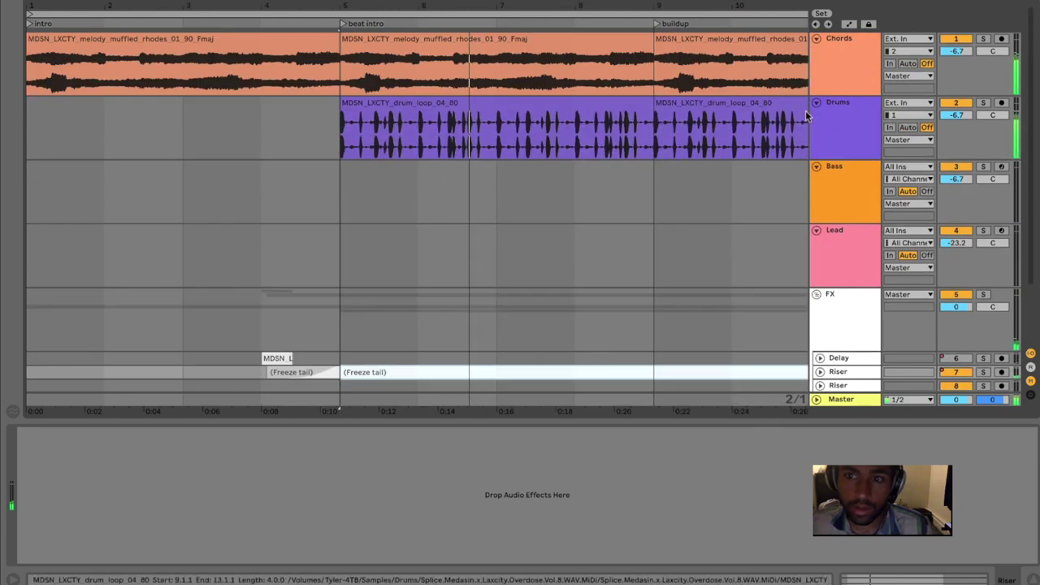
Fold the main tracks and select four-bar stretches on the Bass track, ending with the buildup from bar 9 to 13.
alt+click(816, 168)
drag(511, 6, 286, 9)
drag(160, 70, 274, 68)
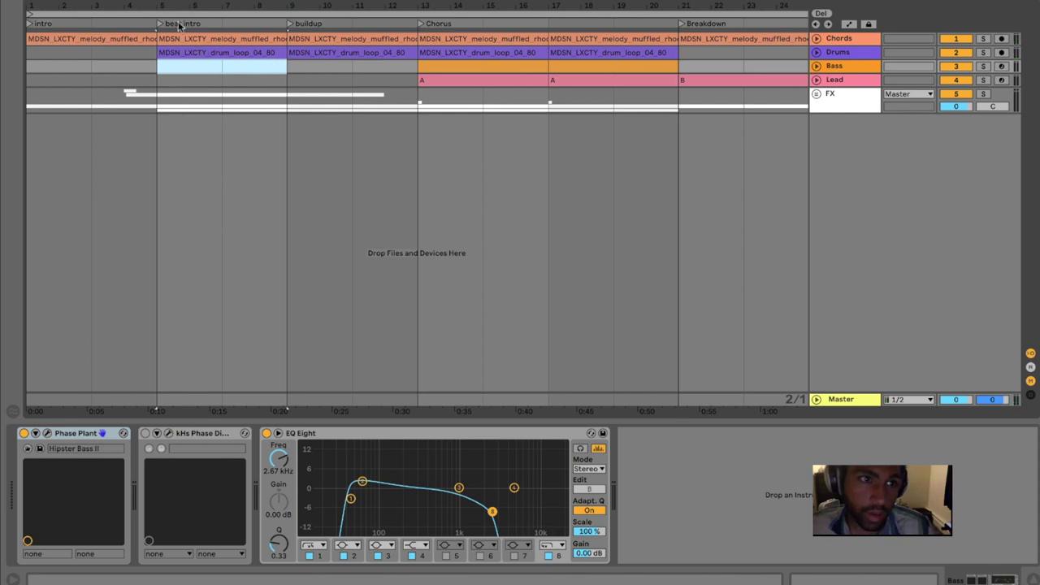
drag(164, 73, 8, 73)
drag(154, 81, 419, 70)
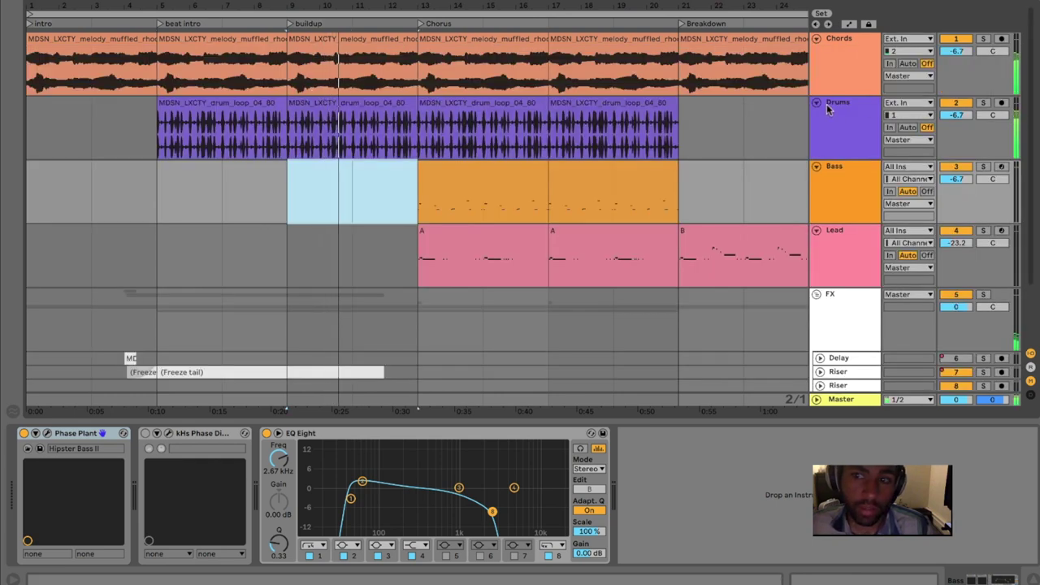
Unfold the main tracks for a closer view of the Chorus and open the notes of its first Bass clip.
alt+click(817, 103)
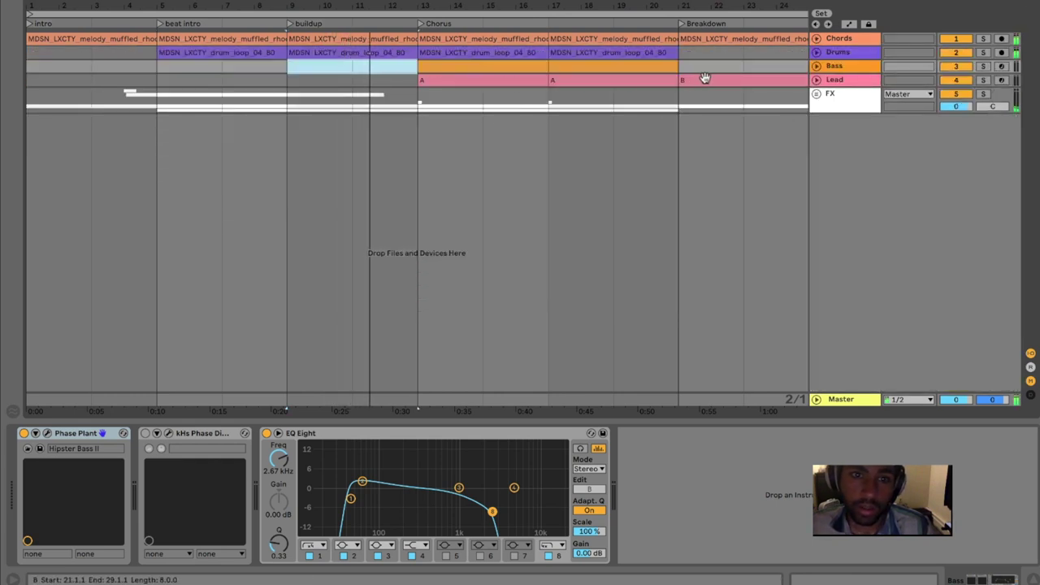
alt+click(817, 66)
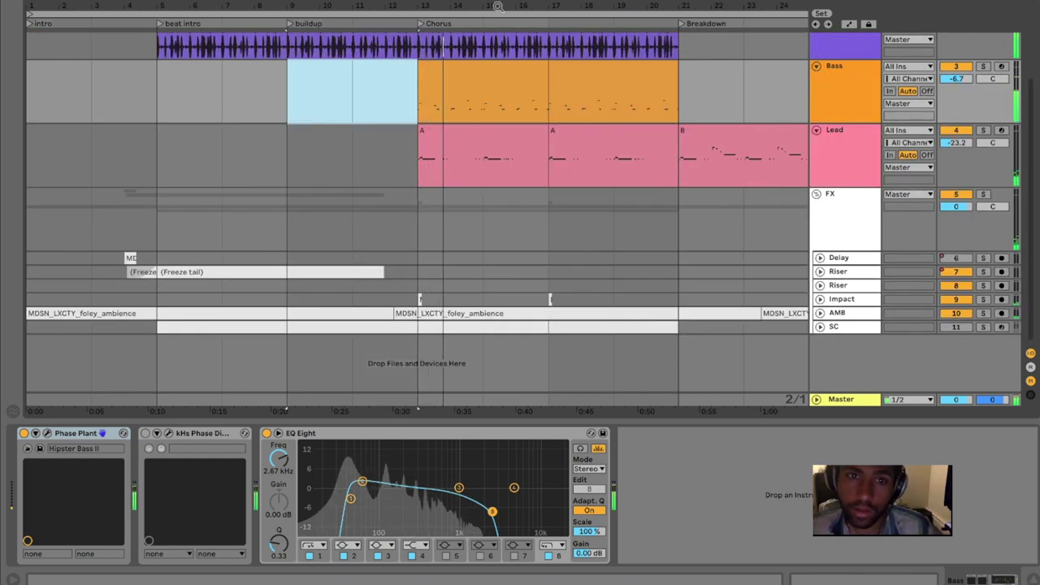
drag(497, 6, 451, 40)
double_click(453, 62)
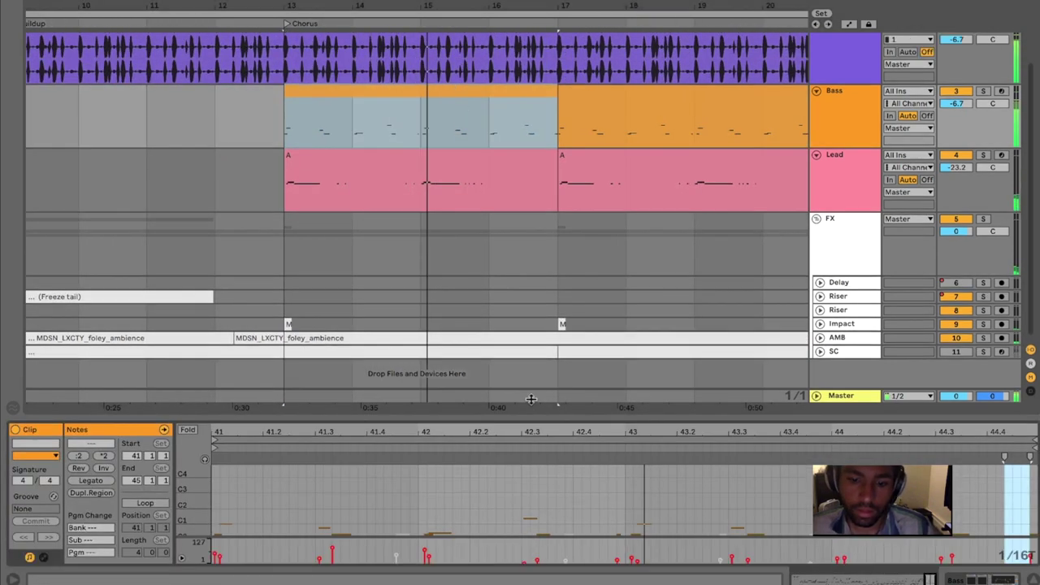
drag(534, 426, 504, 424)
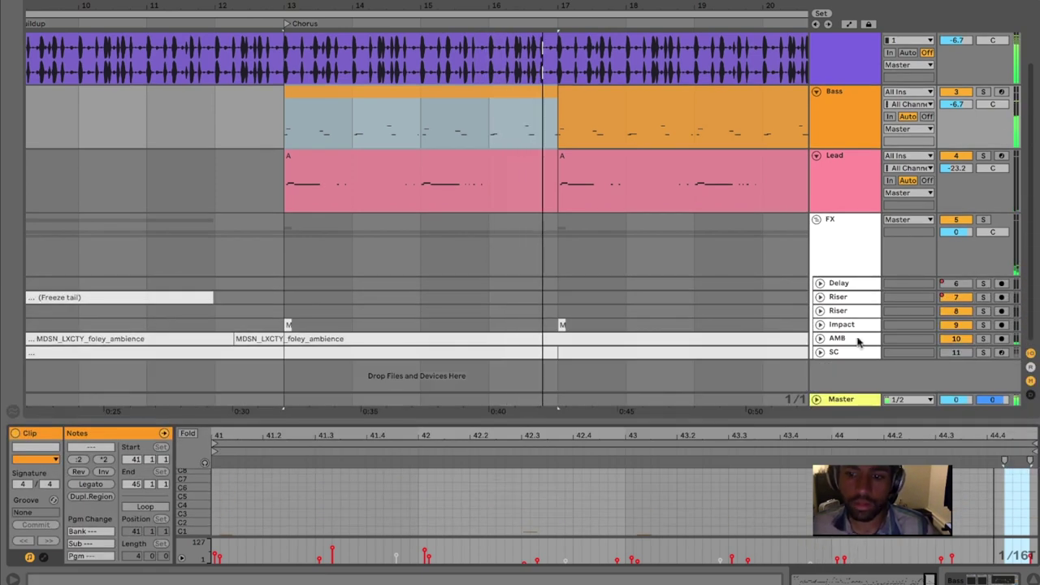
Inspect the foley ambience clip running under the Chorus on the AMB track and unfold all the FX group's tracks.
click(707, 333)
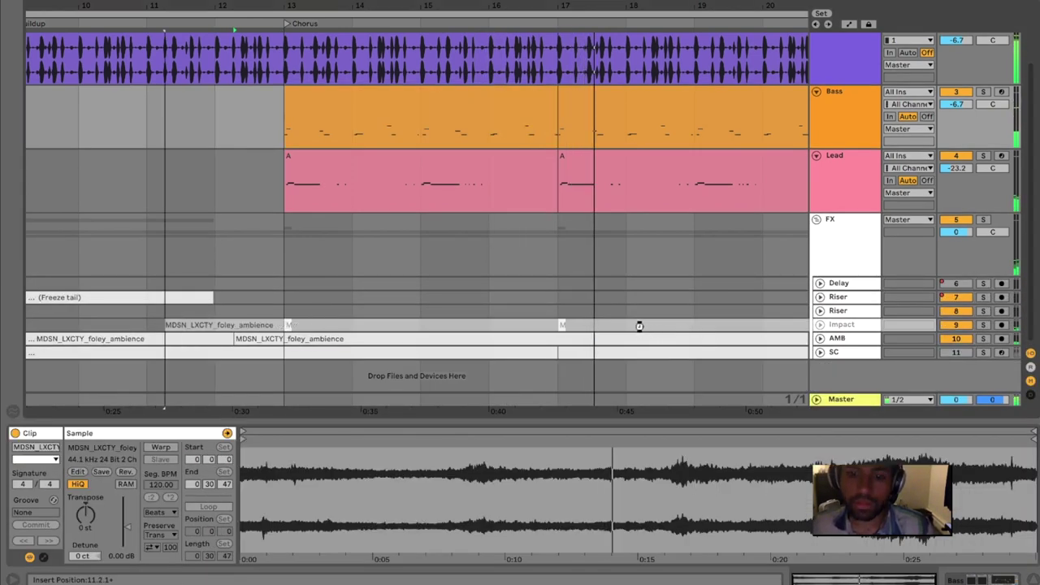
alt+click(821, 326)
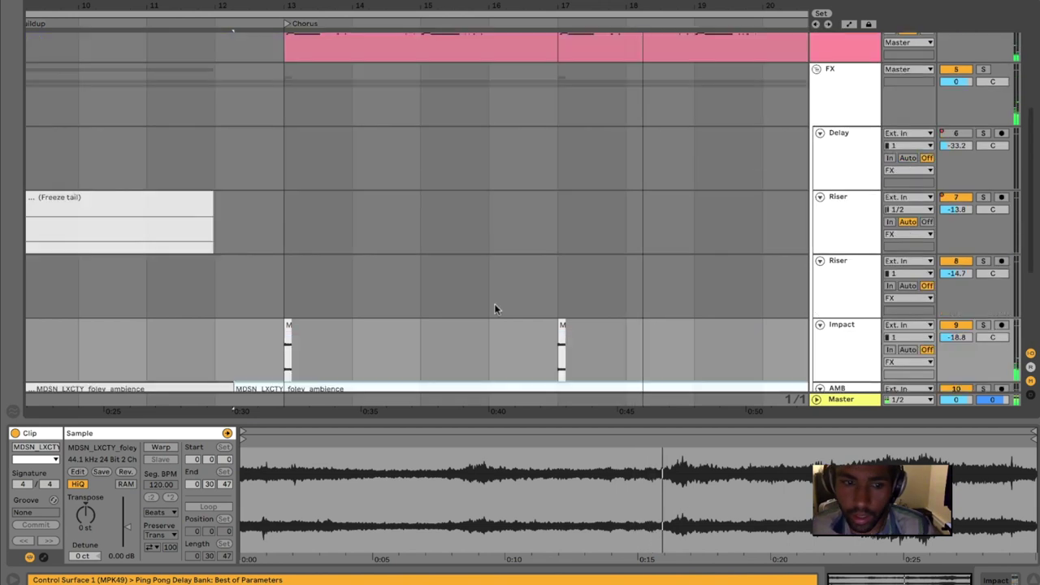
scroll(362, 211, up, 5)
Select the first Chorus drum loop, followed by the vocal reverb clip at bar 13, and play it with the Impact track soloed.
click(348, 118)
scroll(341, 191, down, 8)
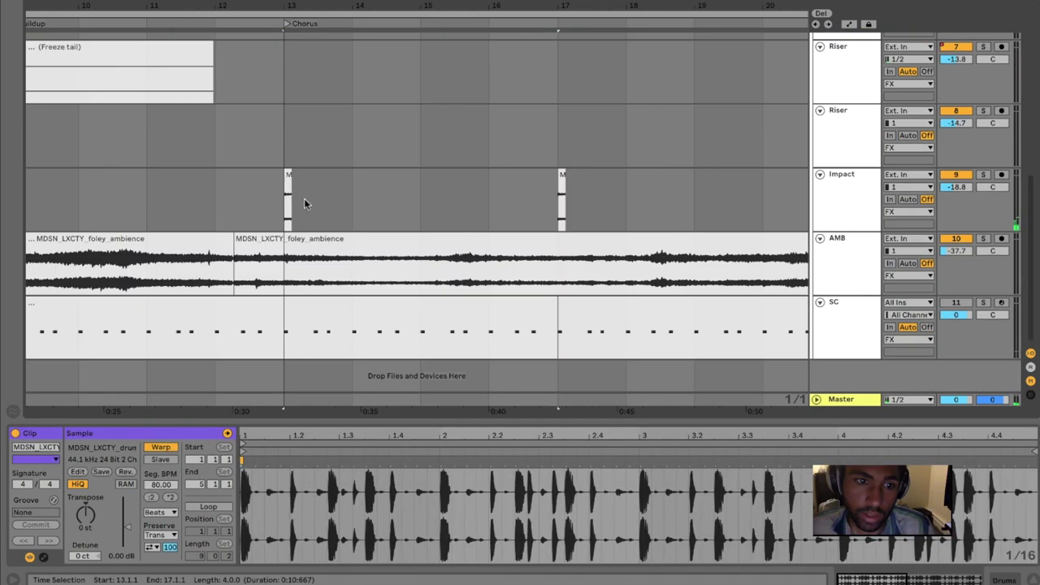
click(285, 197)
key(space)
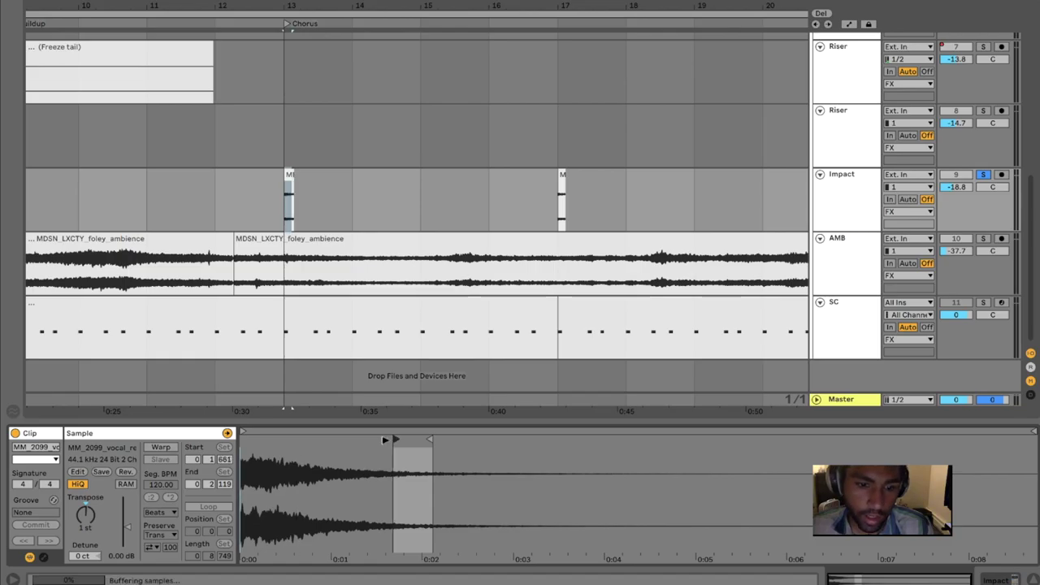
Try moving the vocal reverb clip's sample start to 0 1 912, undo the start changes, and play the clip.
mouse_move(403, 440)
mouse_down()
mouse_move(192, 440)
mouse_move(404, 450)
mouse_up()
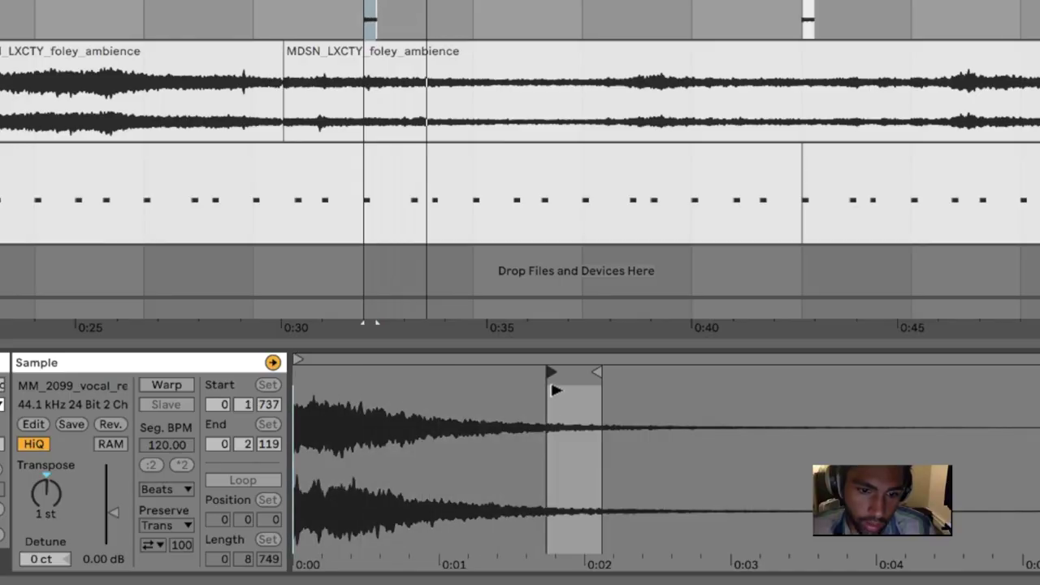
drag(556, 390, 576, 394)
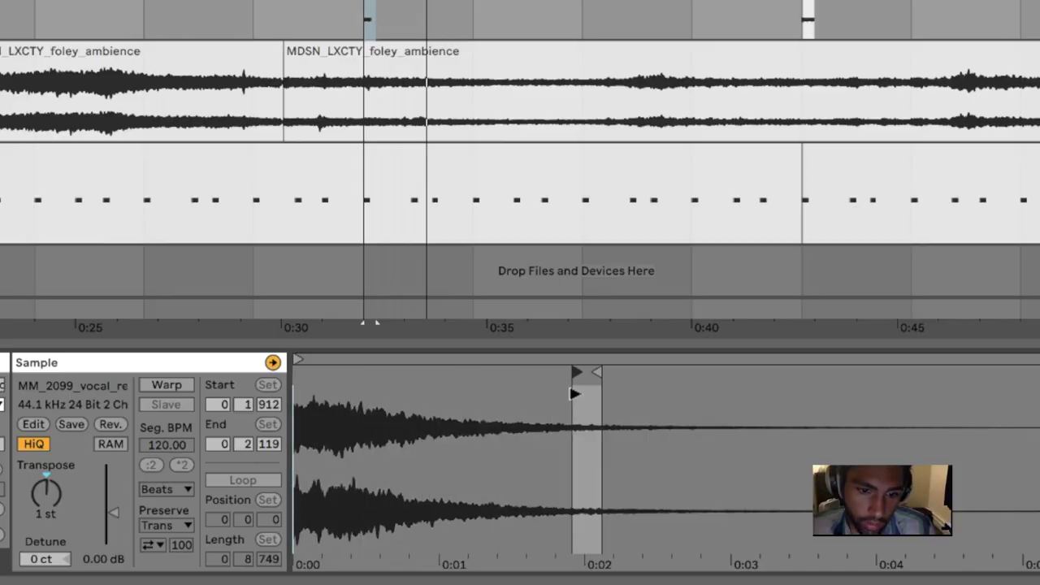
key(ctrl+z)
key(ctrl+z)
key(space)
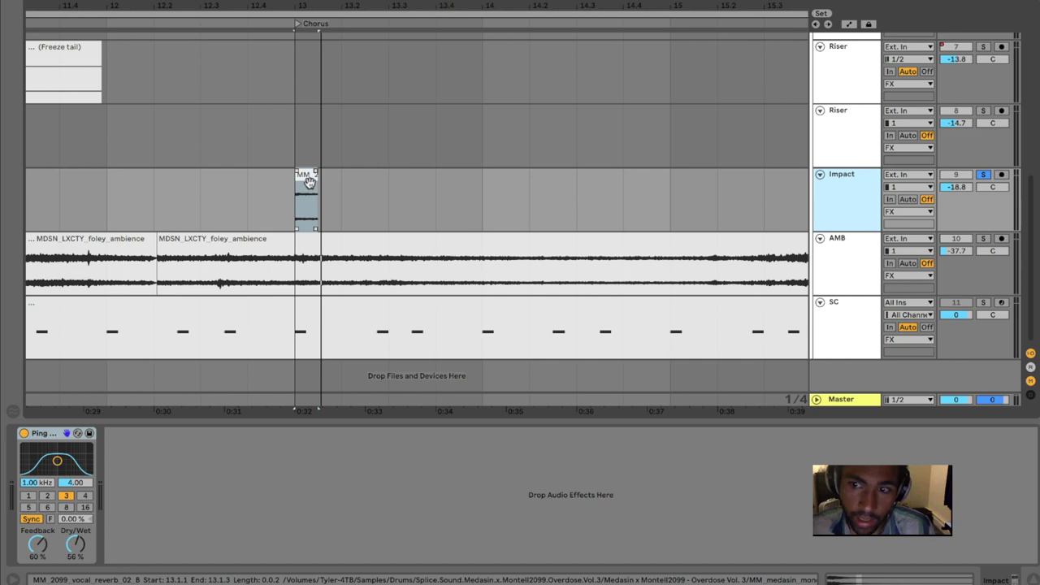
Play the vocal reverb clip again, turn off the Impact track's solo, and fold all tracks for an arrangement overview.
click(308, 183)
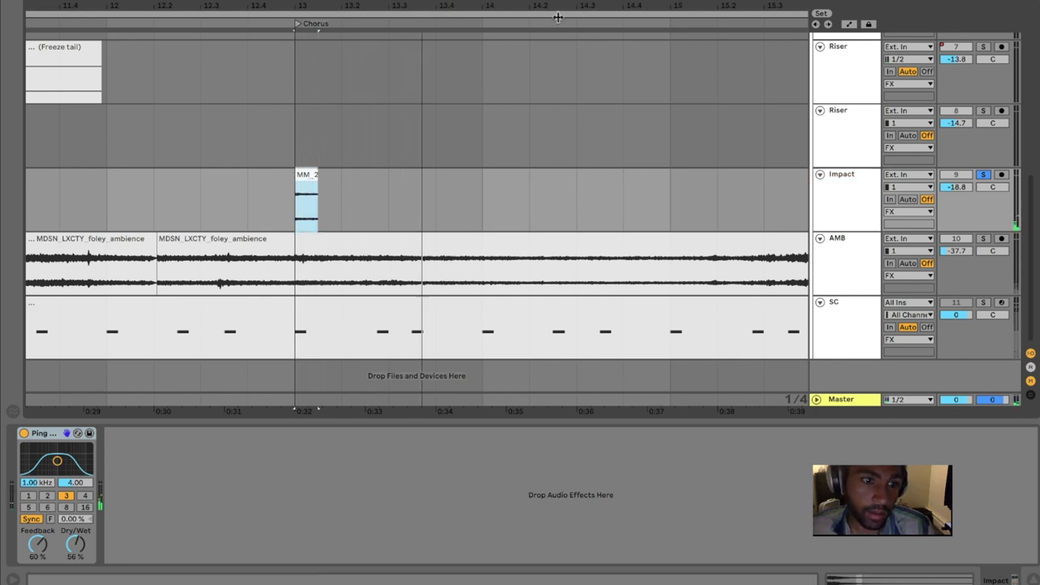
drag(547, 6, 549, 0)
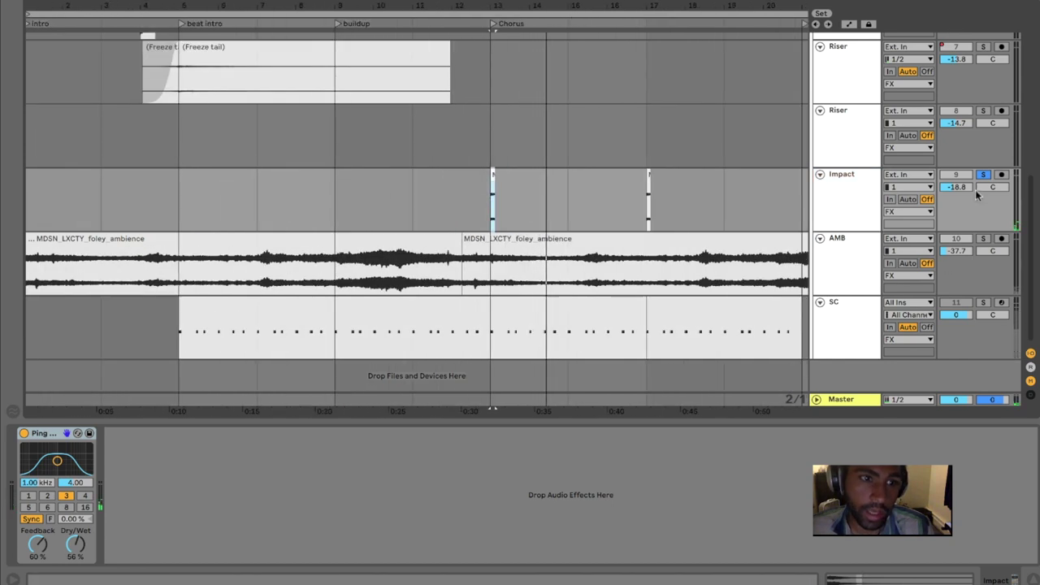
click(982, 174)
key(super+alt+u)
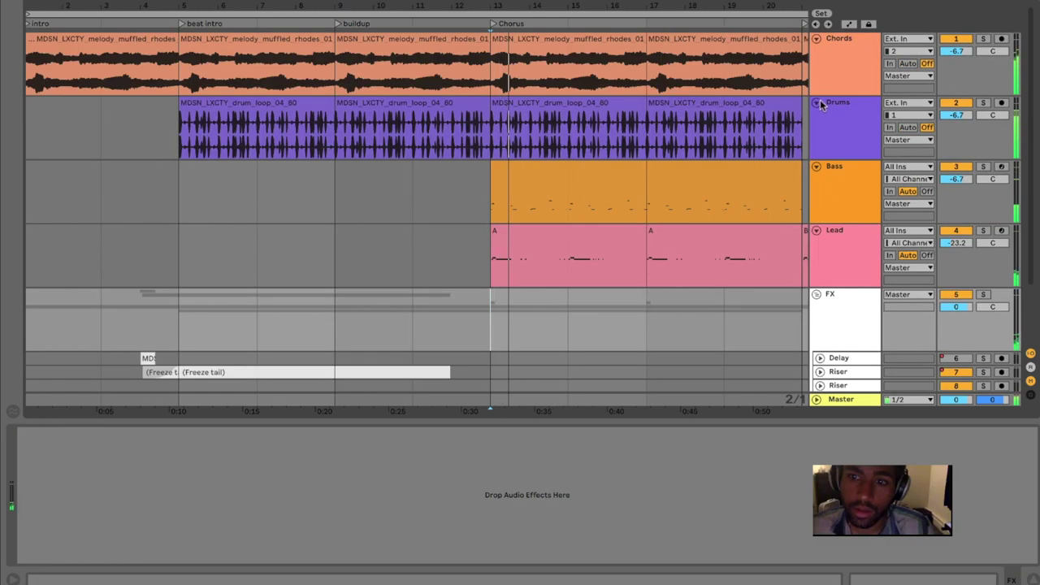
key(super+alt+u)
drag(750, 7, 461, 2)
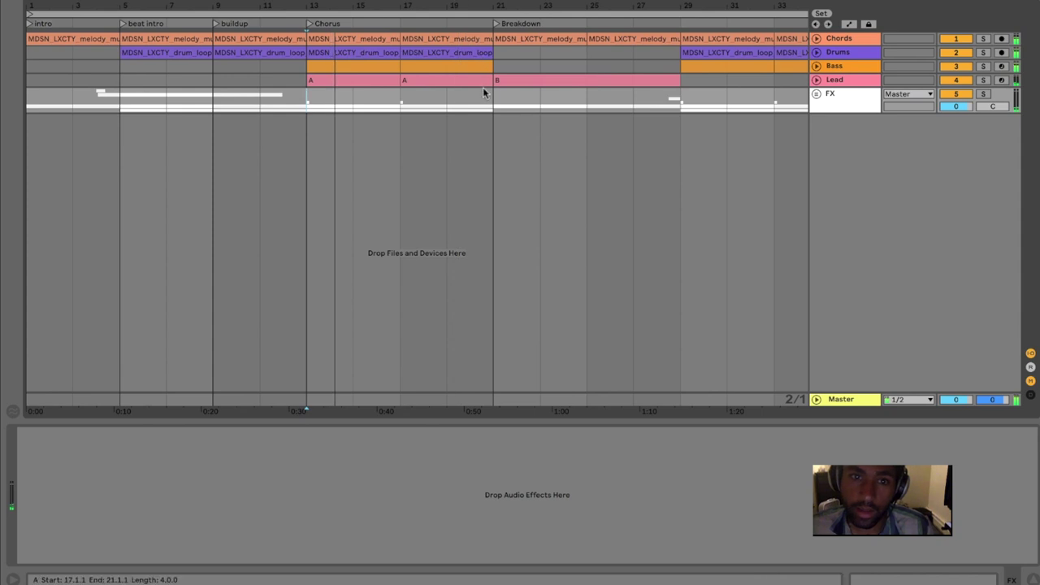
Copy the Riser track's freeze tail clip to the start of the Breakdown at bar 21 and play from there.
click(816, 94)
drag(146, 172, 514, 170)
key(space)
key(space)
click(819, 172)
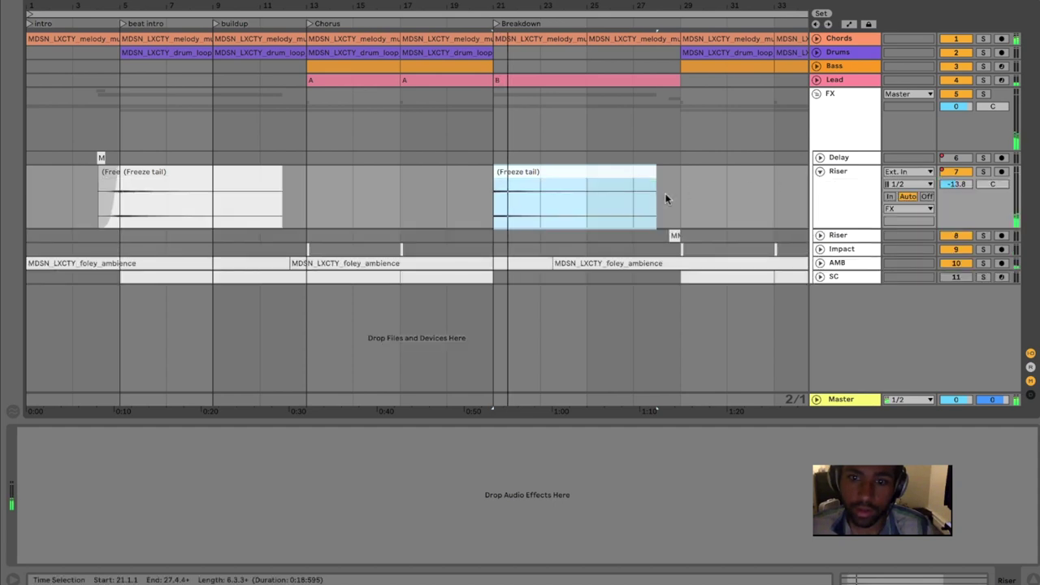
click(649, 210)
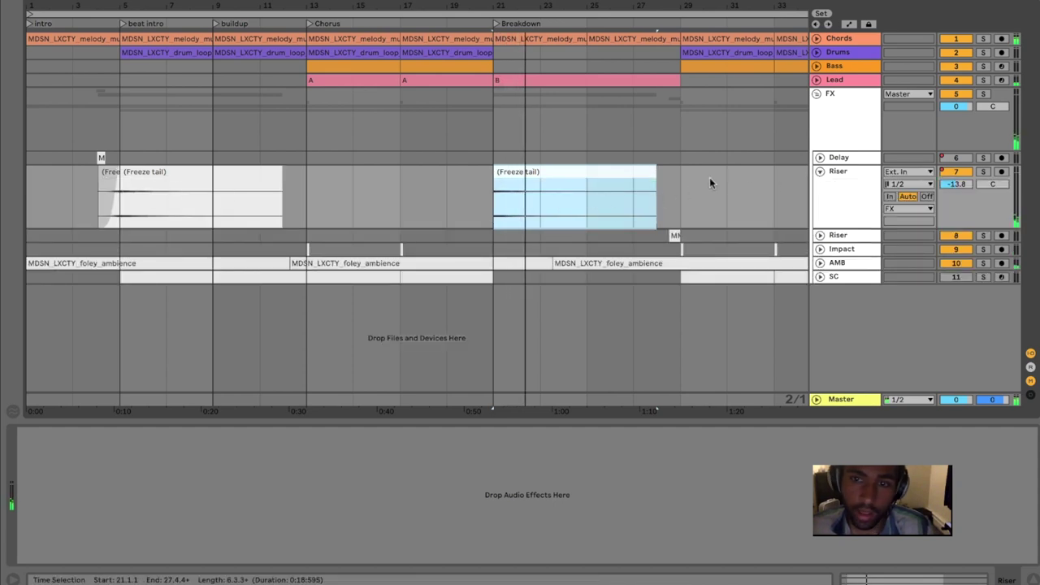
Select the empty range from bar 37 to bar 45 on the first Riser track.
drag(591, 6, 592, 0)
drag(456, 128, 548, 152)
drag(448, 203, 566, 210)
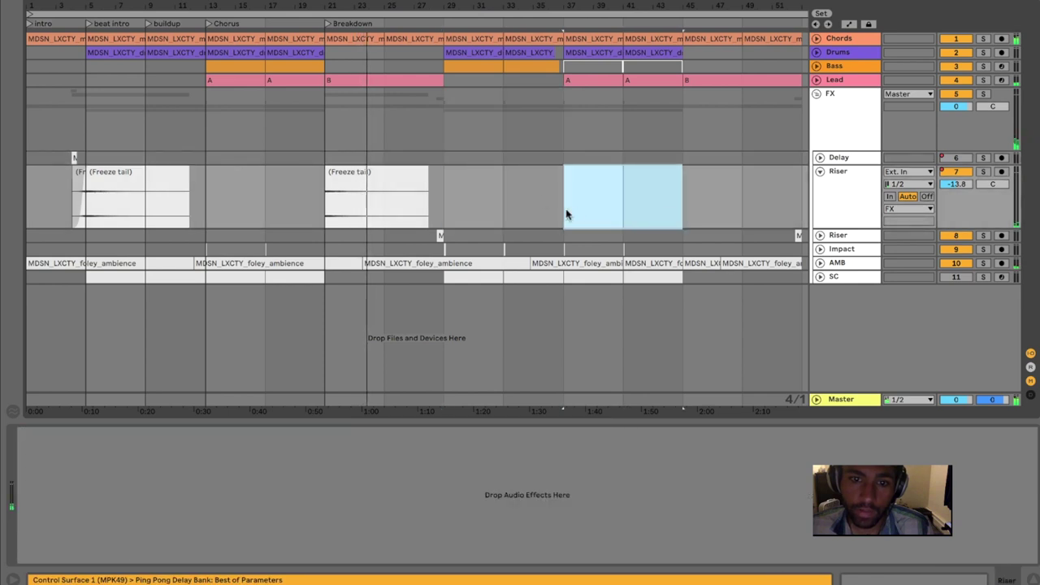
key(minus)
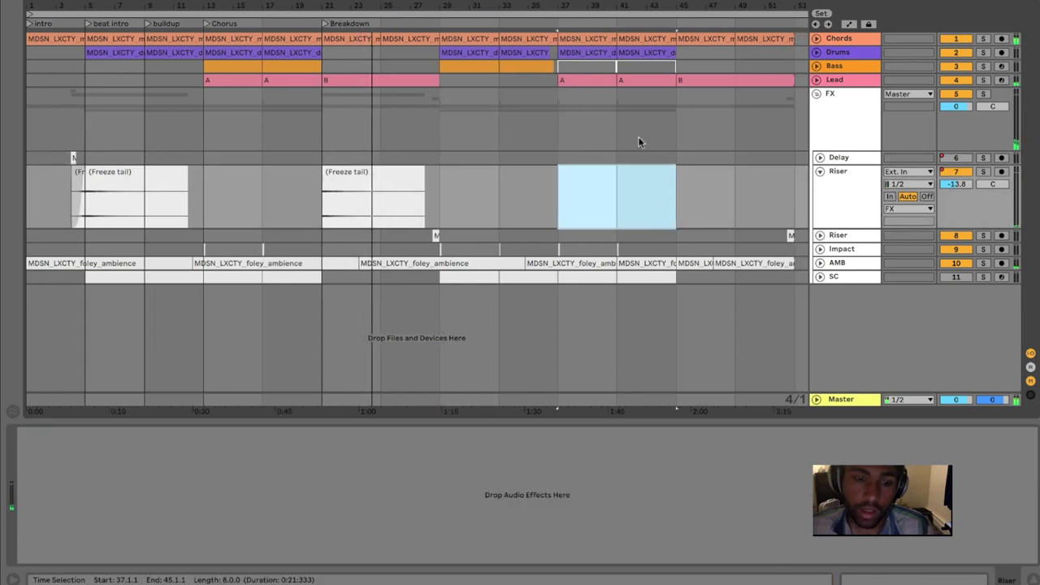
Unfold the main tracks to show their clip contents and open the intro's Chords clip.
click(816, 95)
alt+click(816, 81)
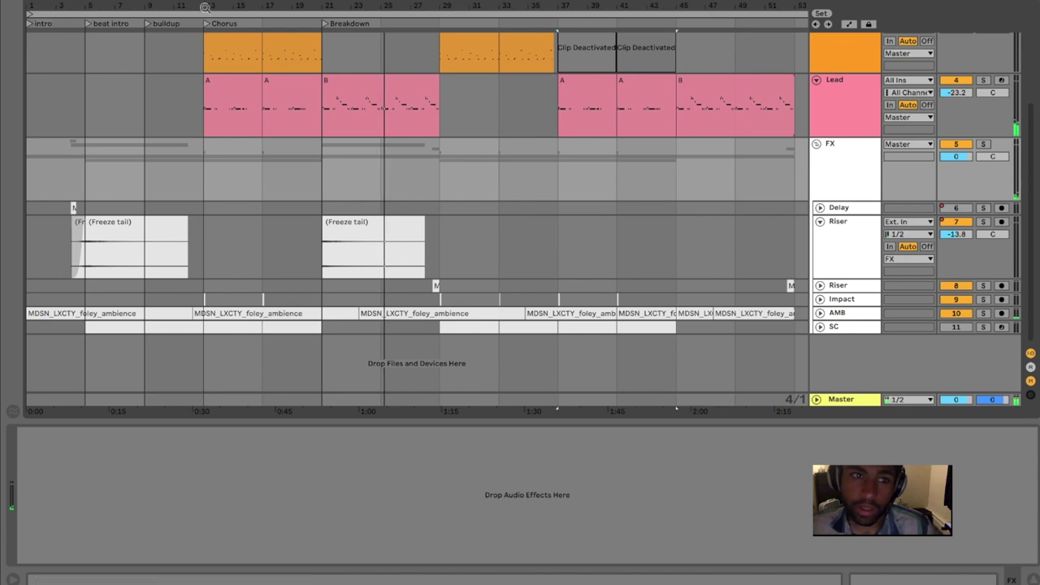
scroll(196, 159, up, 5)
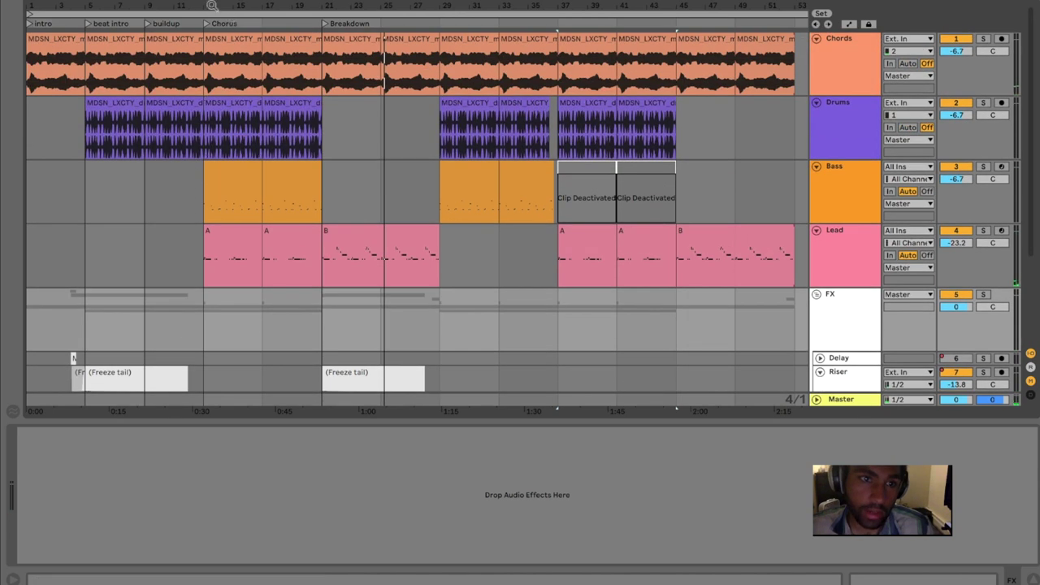
key(plus)
drag(102, 7, 260, 6)
double_click(95, 41)
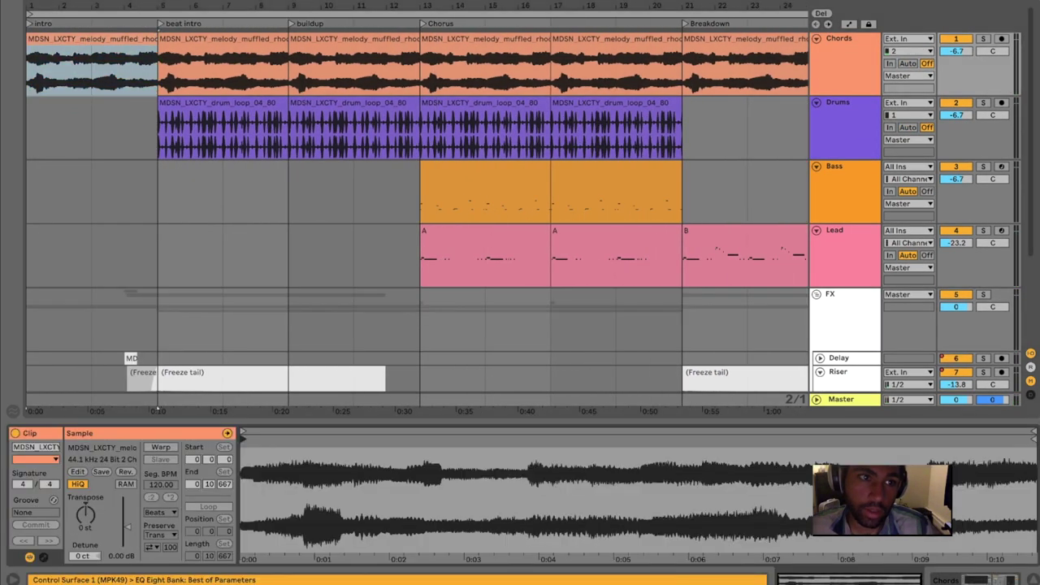
Select the Chords and Drums clips that span the beat intro and buildup, from bar 5 to bar 13.
drag(147, 9, 103, 6)
drag(142, 124, 236, 57)
click(168, 40)
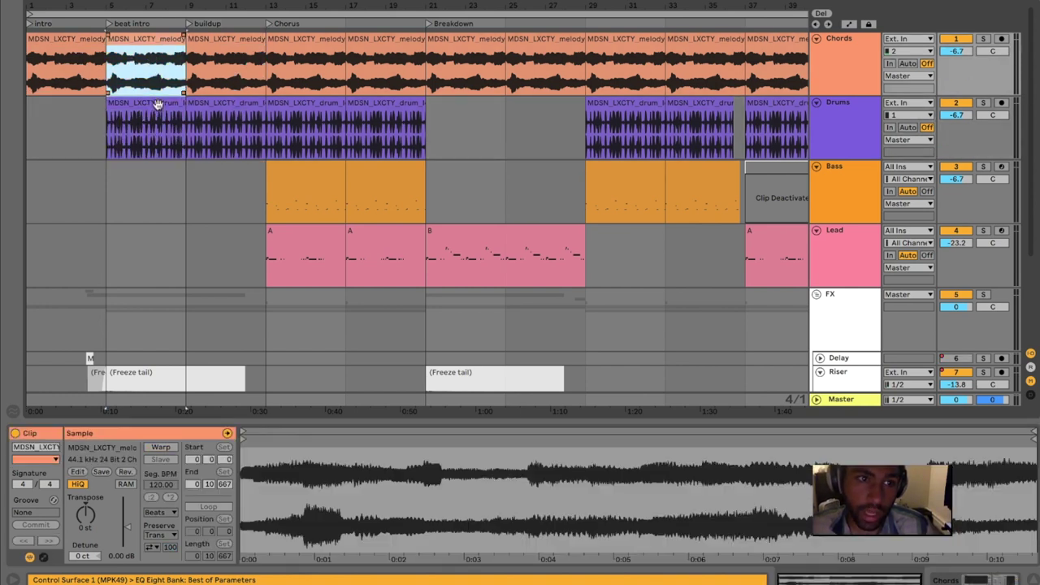
shift+click(159, 104)
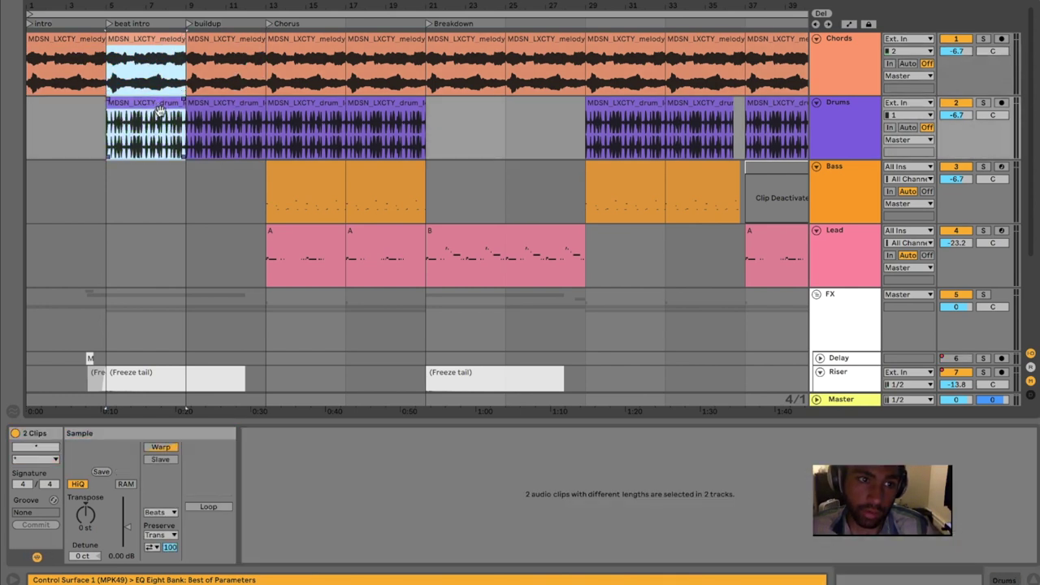
shift+click(228, 53)
scroll(228, 114, down, 3)
scroll(230, 117, up, 3)
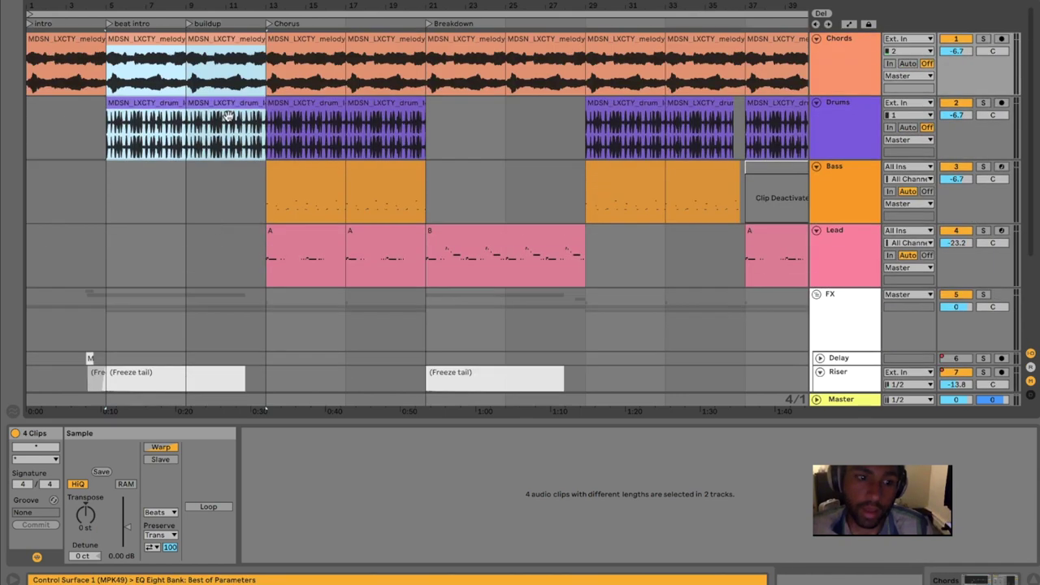
Select the buildup's time range, bars 9 to 13, across the Bass, Lead and FX tracks.
drag(236, 221, 181, 186)
scroll(241, 279, down, 1)
scroll(200, 227, up, 1)
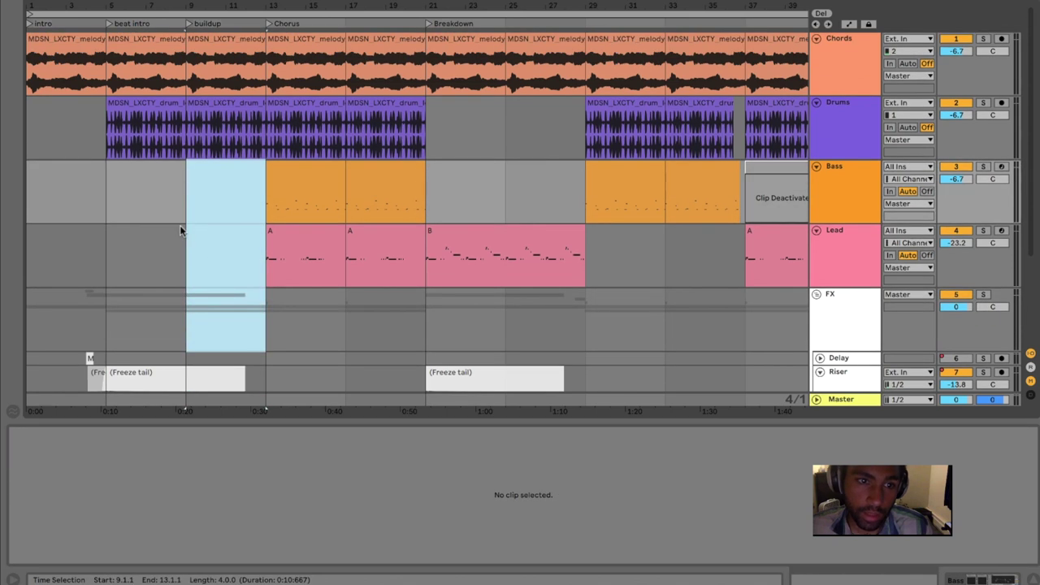
Select all Chorus clips from Chords through Lead and look over the FX tracks beneath them.
click(339, 85)
shift+click(413, 240)
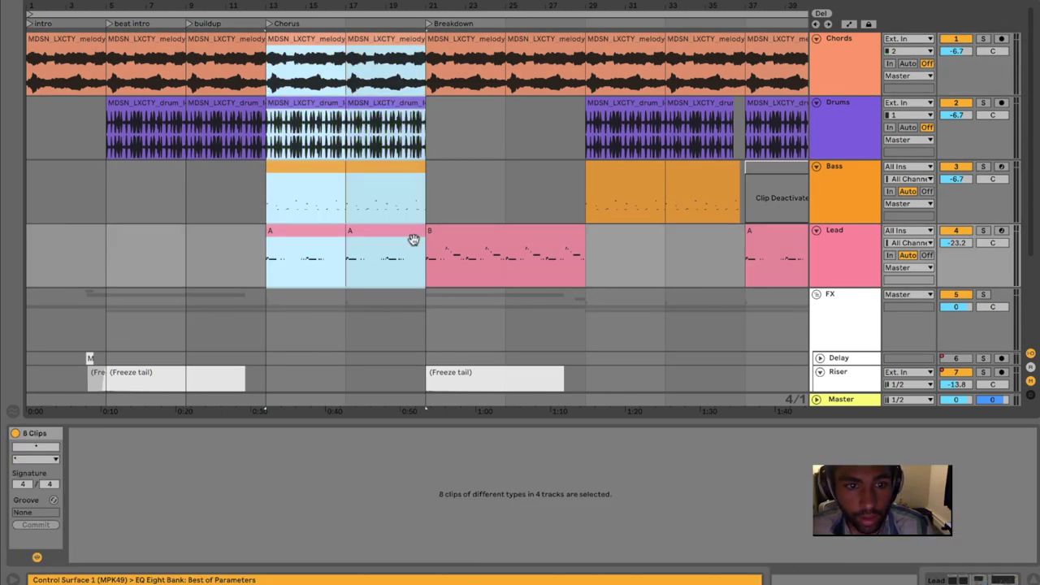
scroll(356, 165, down, 4)
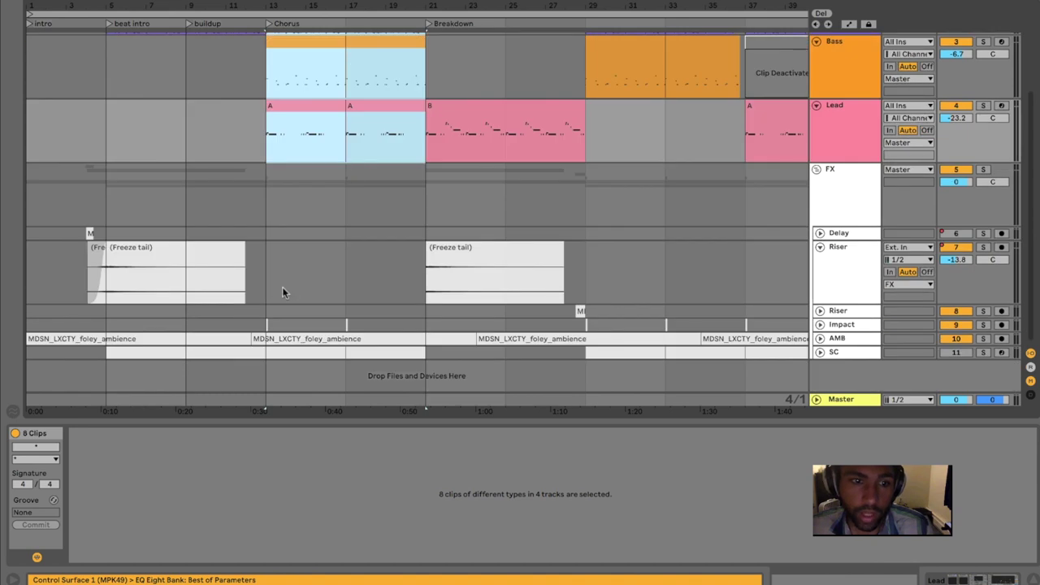
scroll(324, 245, up, 4)
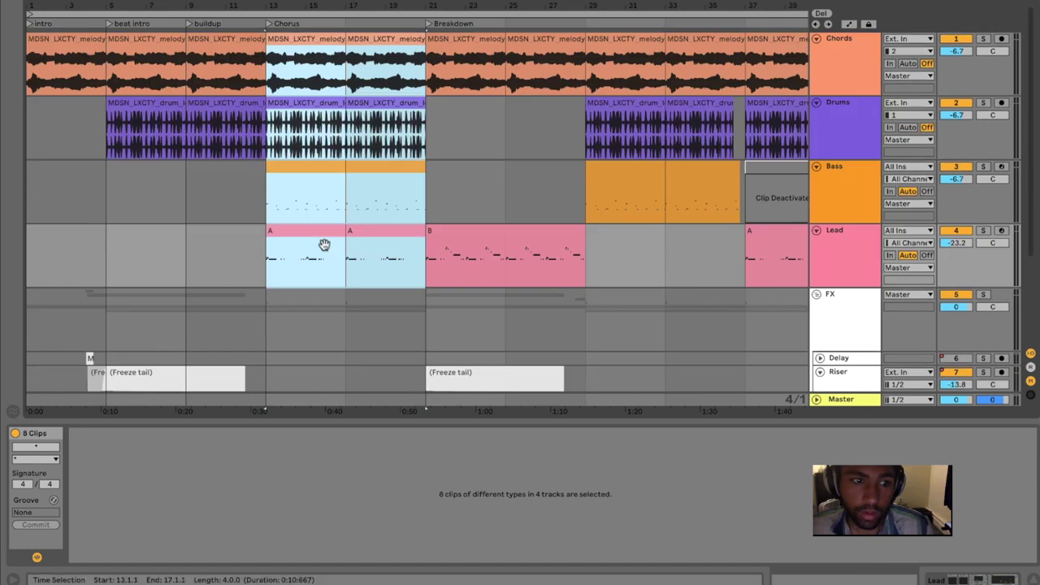
Fold the FX group and delete it from the arrangement.
click(817, 296)
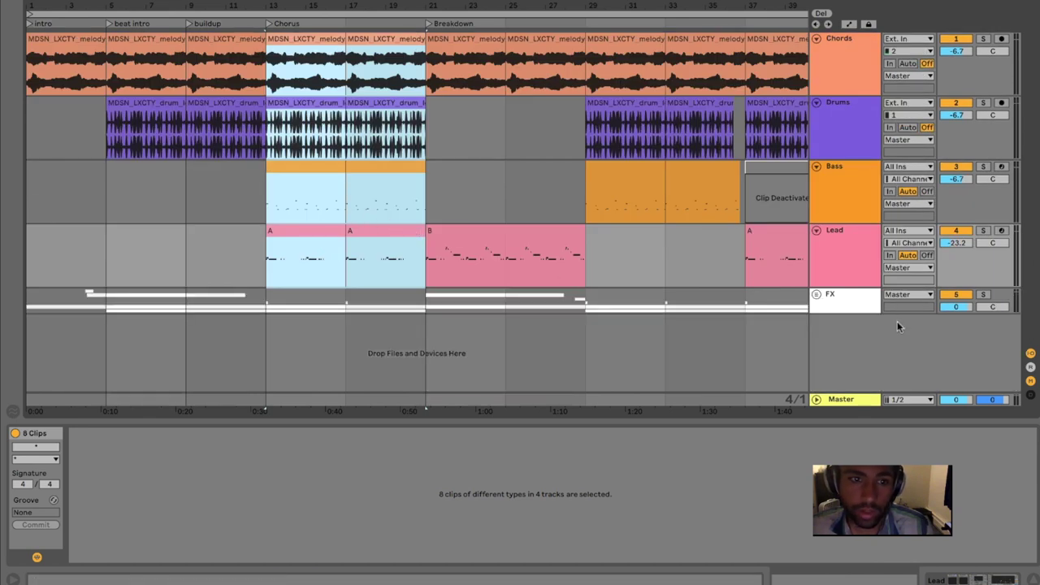
right_click(838, 299)
click(862, 335)
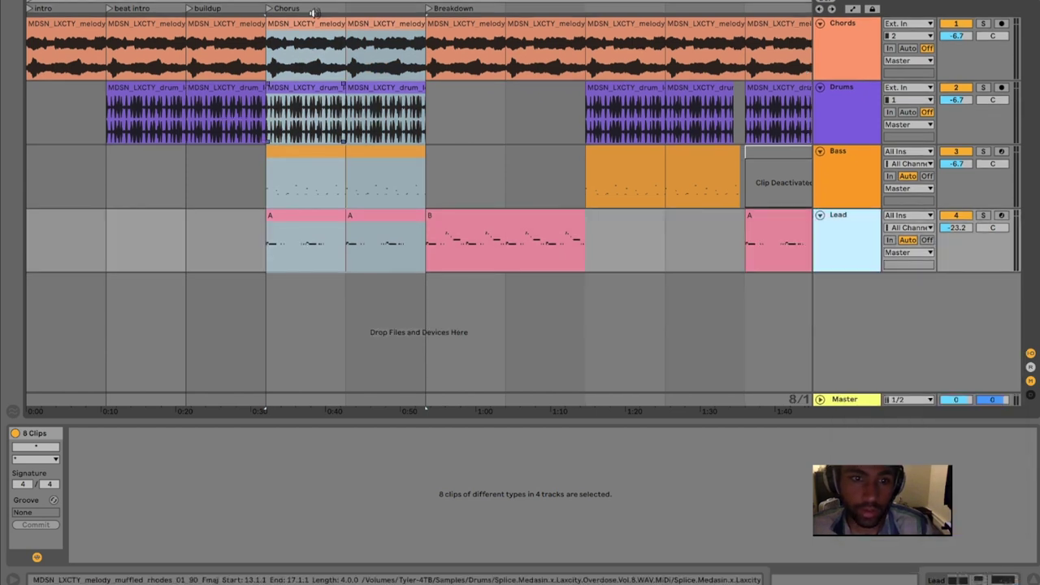
Delete the two deactivated Bass clips between bars 37 and 45.
drag(322, 2, 164, 13)
click(360, 169)
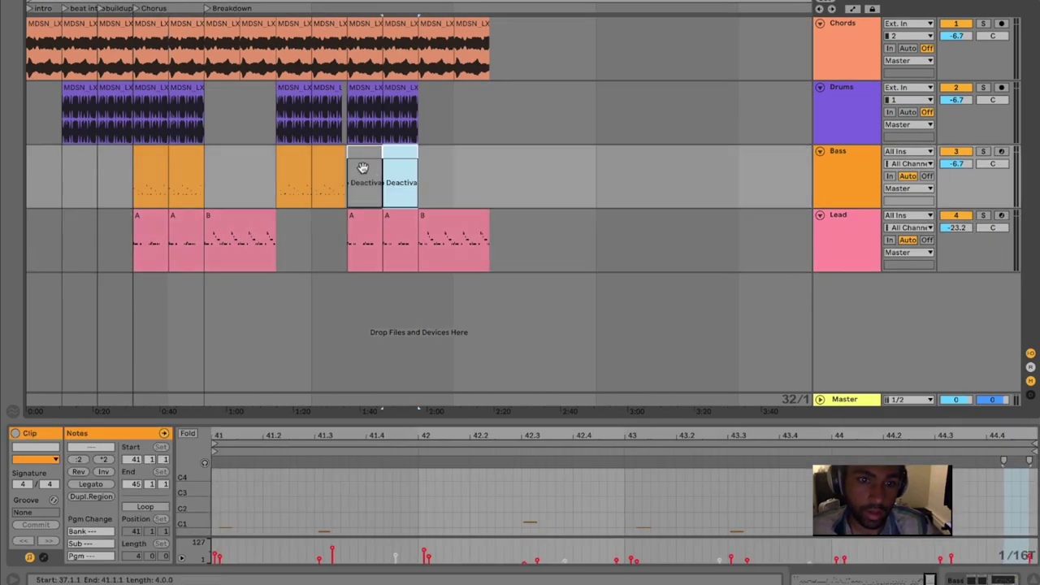
key(Delete)
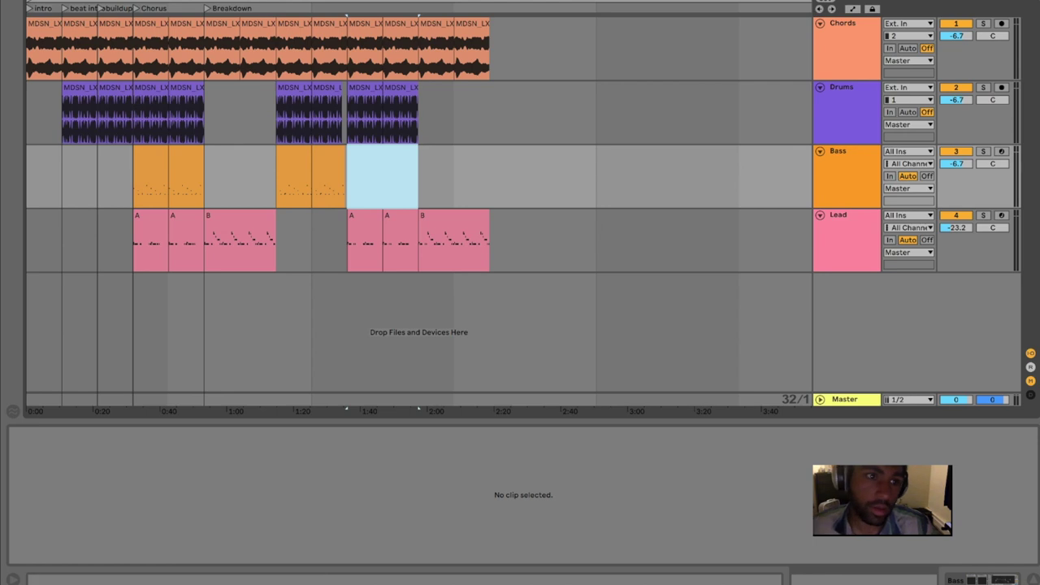
Select the beat intro's Chords and Drums clips and extend the selection through the buildup.
drag(98, 2, 97, 10)
click(97, 24)
drag(312, 3, 556, 2)
click(143, 25)
shift+click(152, 89)
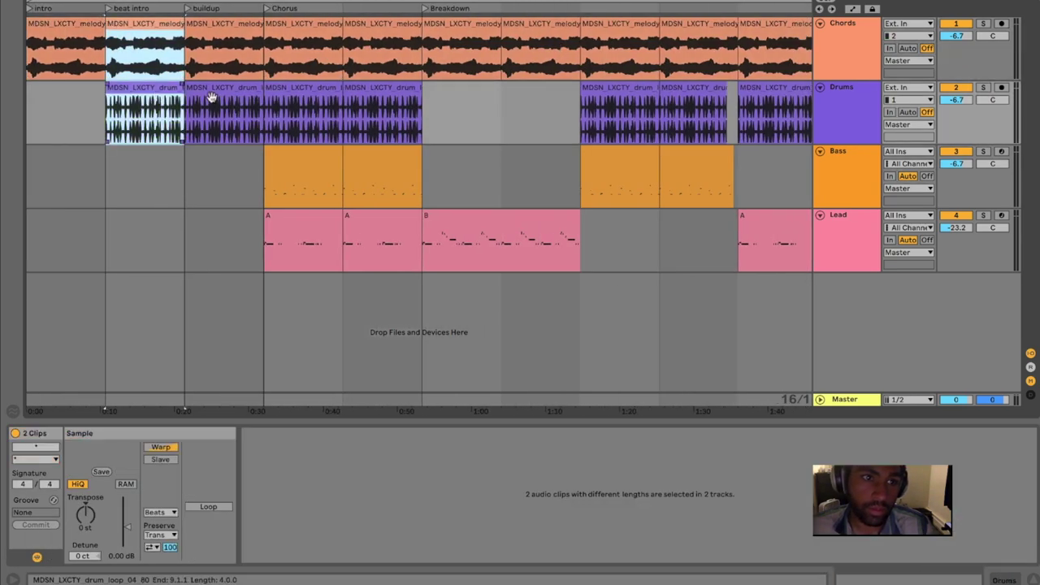
shift+click(215, 91)
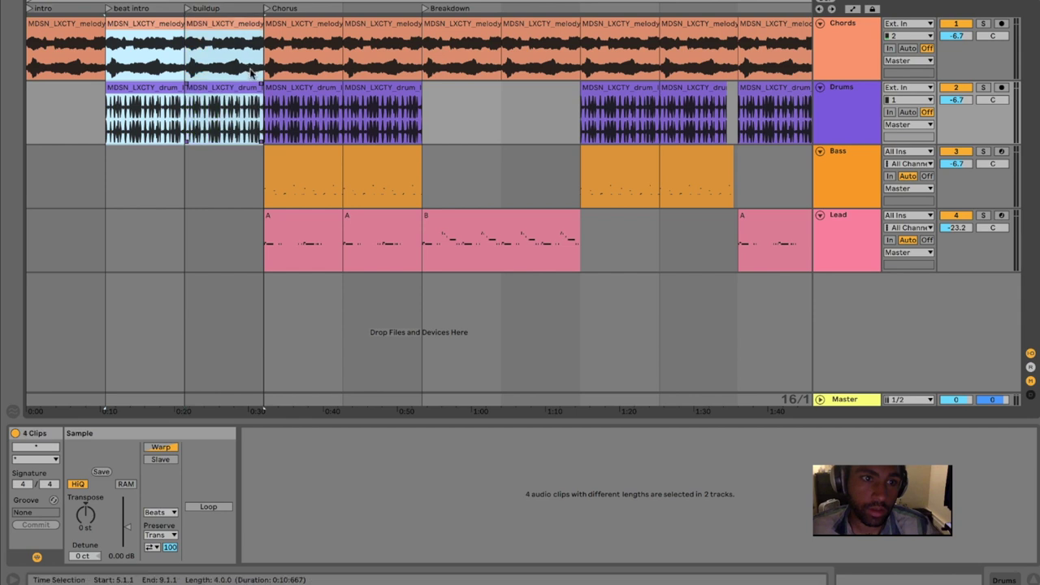
Select the Chorus clips from Chords through Lead, followed by the Breakdown's full section across the same tracks.
click(309, 43)
shift+click(400, 214)
click(463, 29)
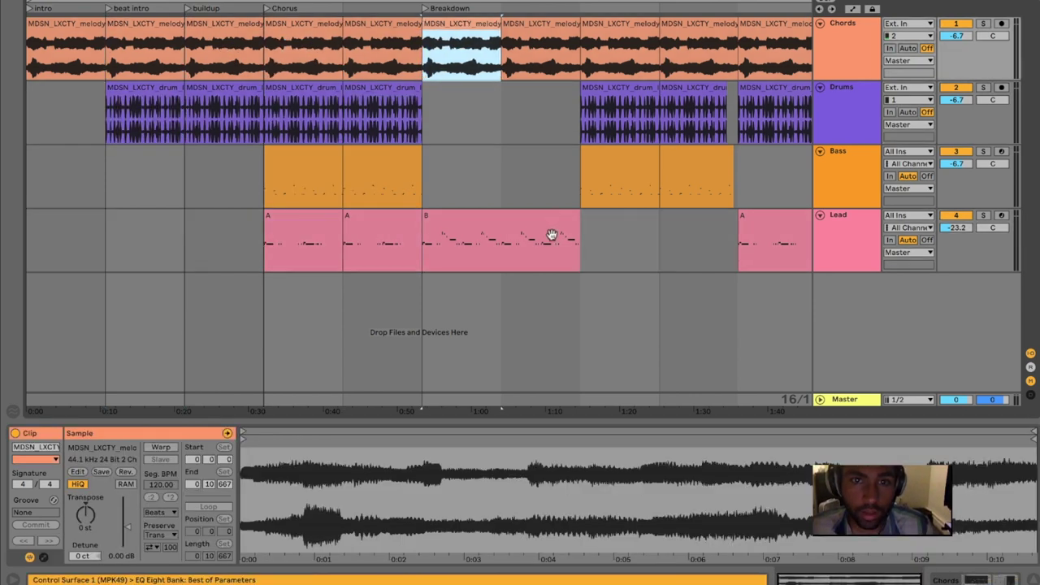
shift+click(550, 235)
key(minus)
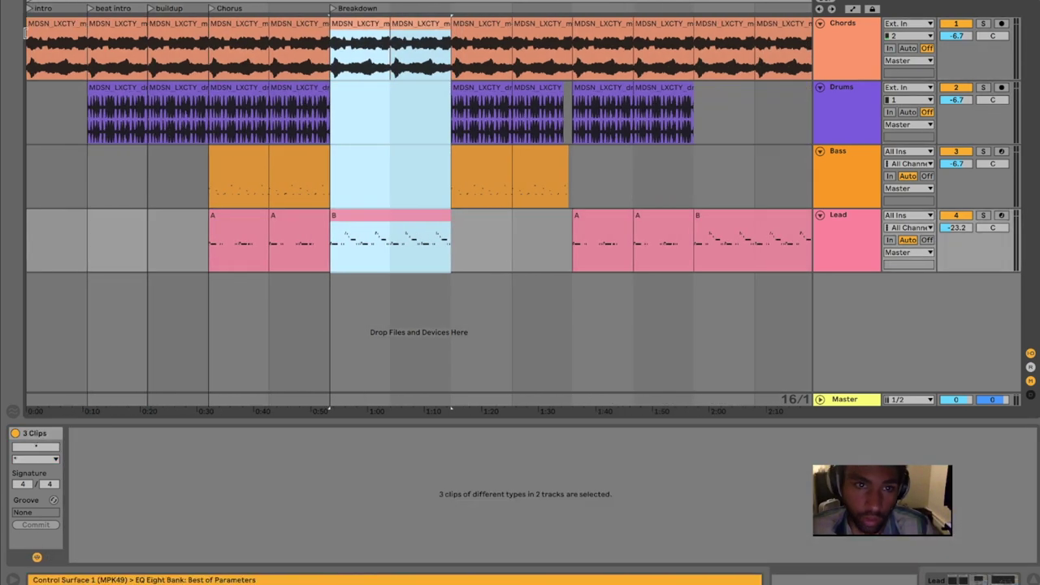
Step through the song sections by selecting the intro's Chords clip, the whole Chorus, and the whole Breakdown.
click(59, 33)
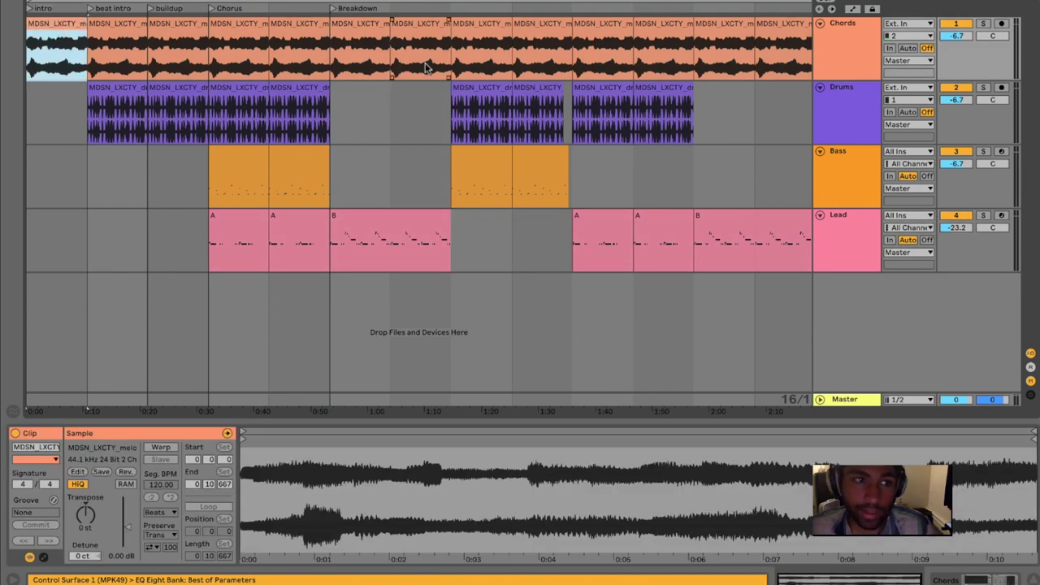
click(236, 43)
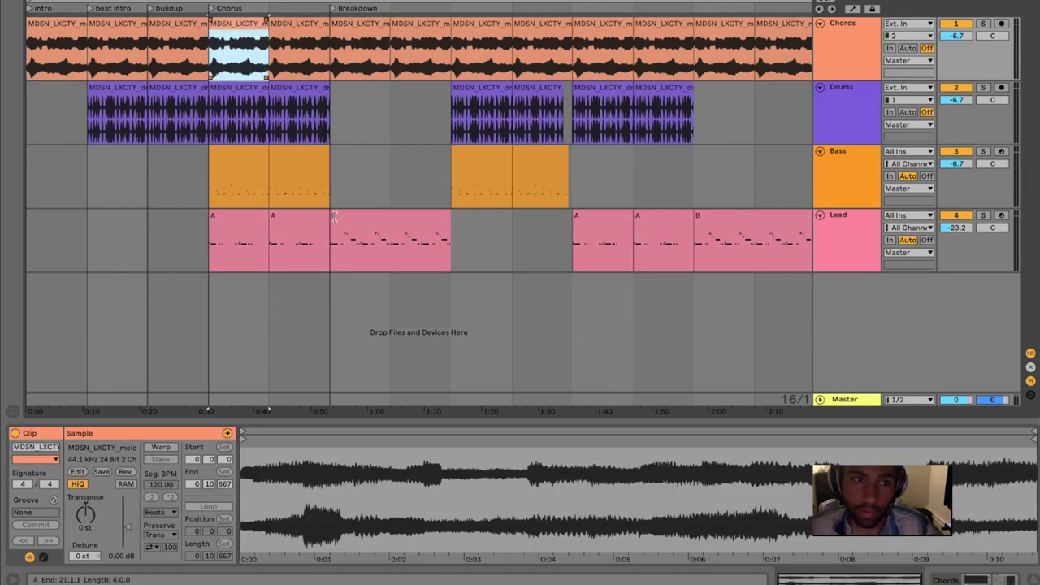
shift+click(316, 234)
click(391, 55)
shift+click(420, 235)
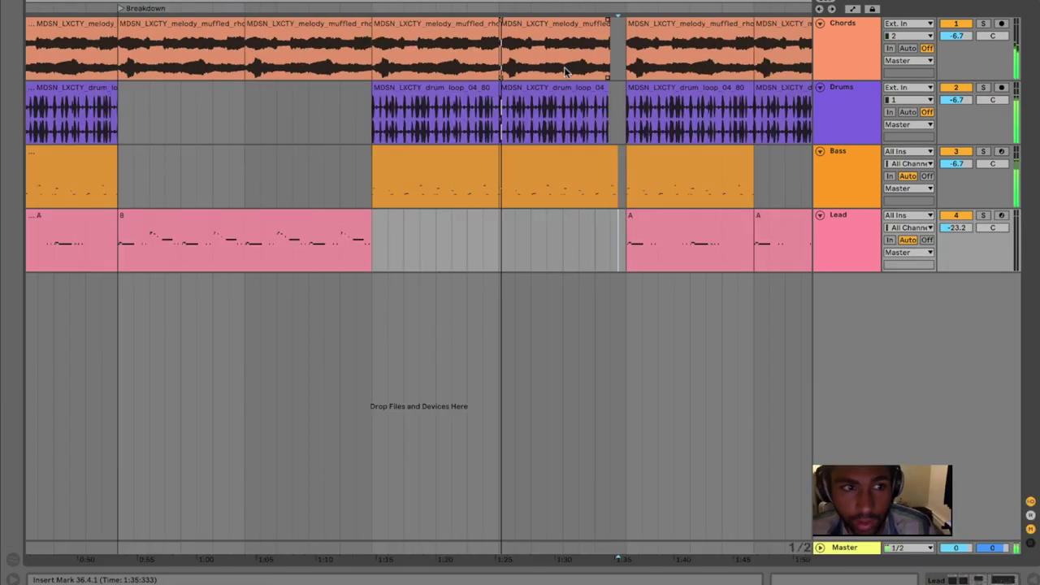
Inspect the short gap in the Chords, Drums and Bass tracks just before bar 37 while the song plays.
key(plus)
scroll(418, 284, right, 3)
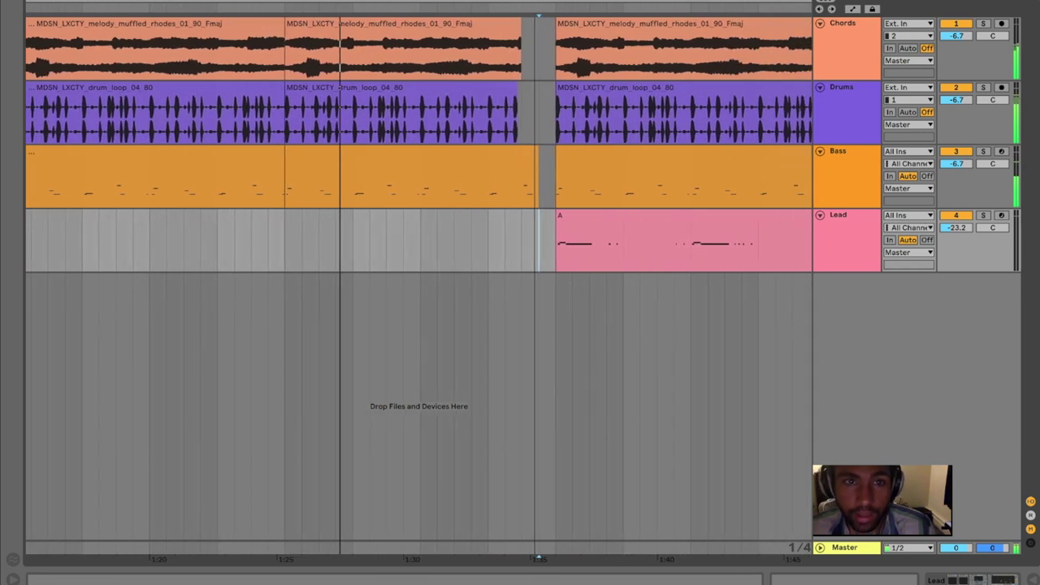
key(plus)
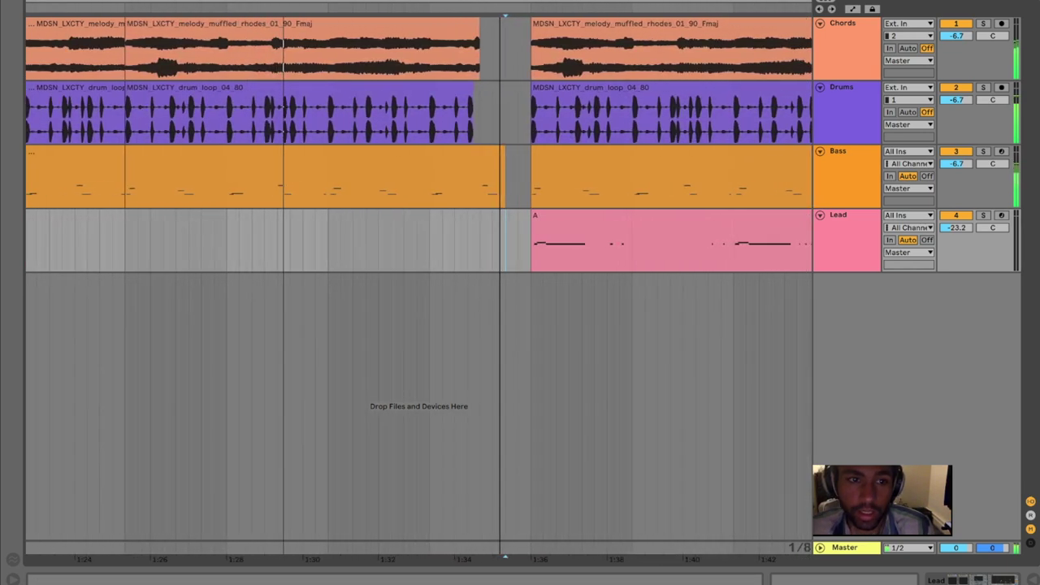
key(minus)
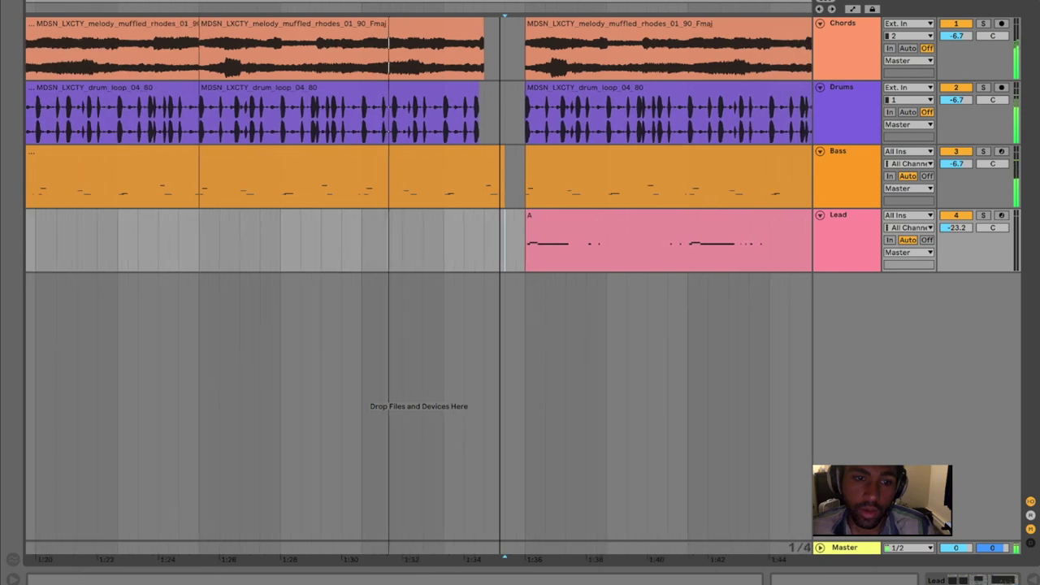
drag(499, 6, 273, 14)
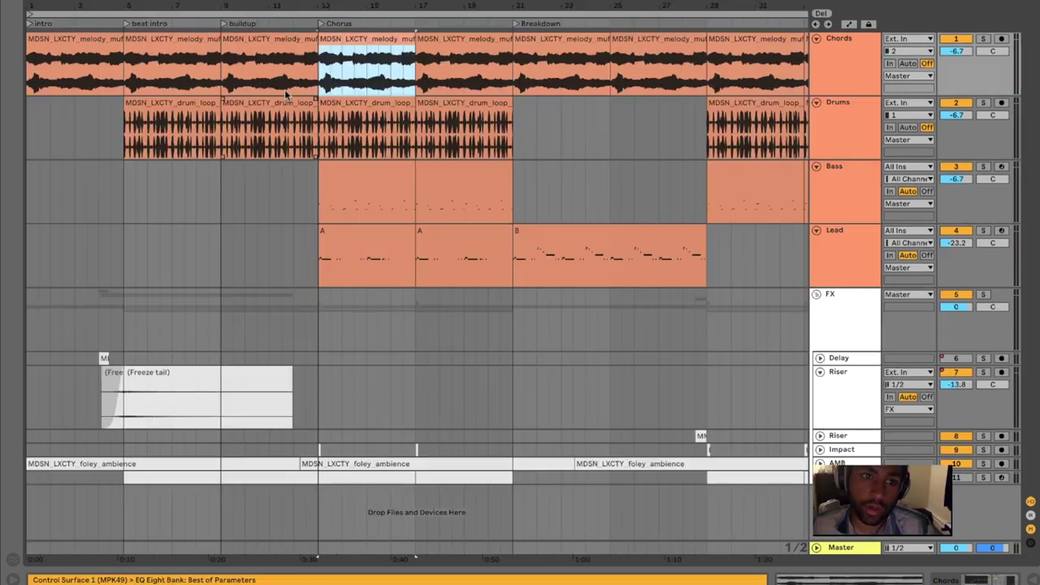
Delete everything before the Chorus, bars 1 to 13, on all tracks and select the first Chorus Chords clip.
drag(207, 306, 31, 553)
key(Delete)
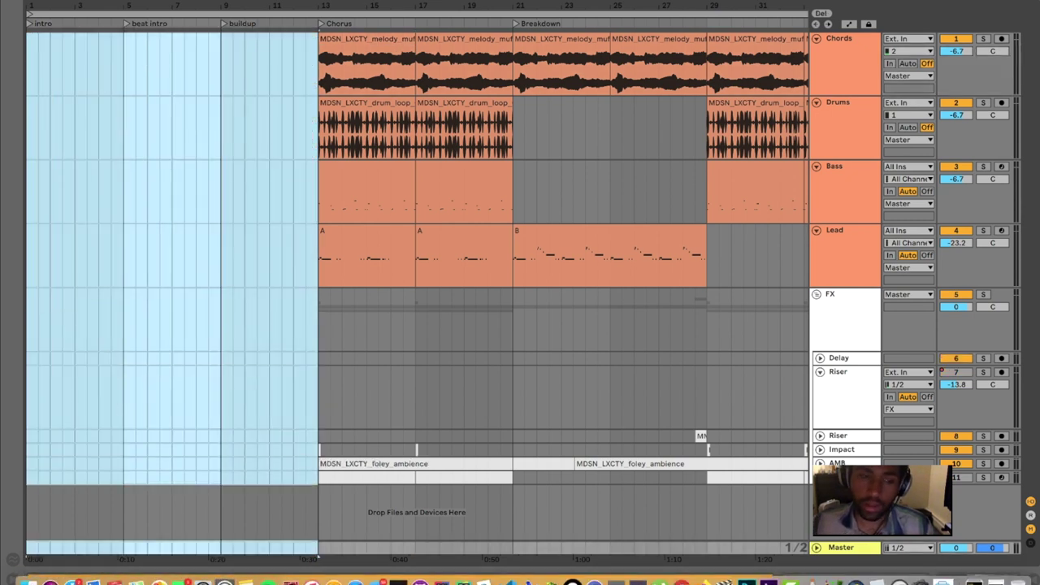
click(376, 62)
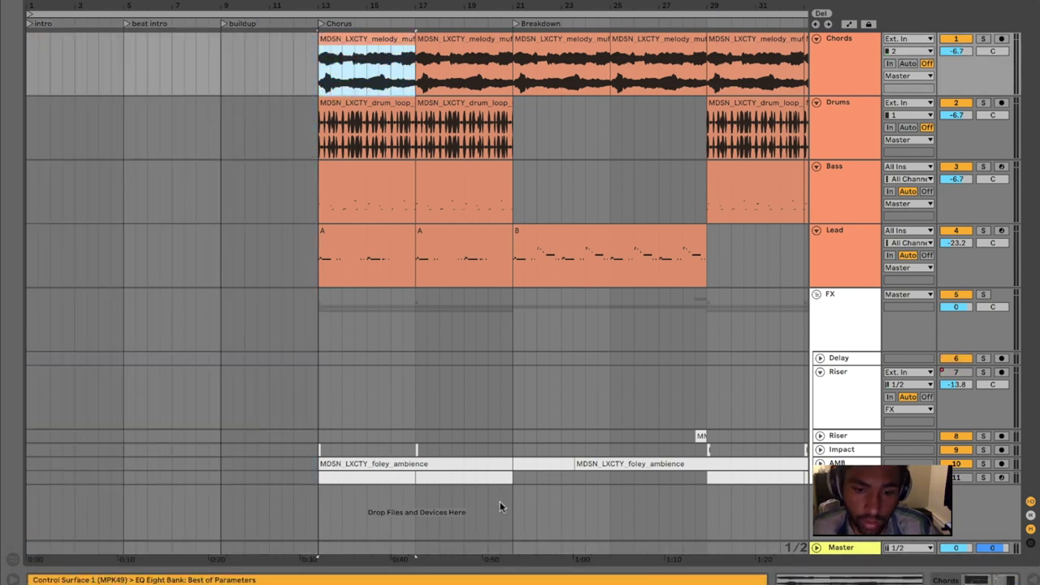
Move the whole Chorus section on all tracks to the start of the arrangement at bar 1.
shift+click(501, 480)
key(super+x)
drag(62, 68, 2, 75)
key(super+v)
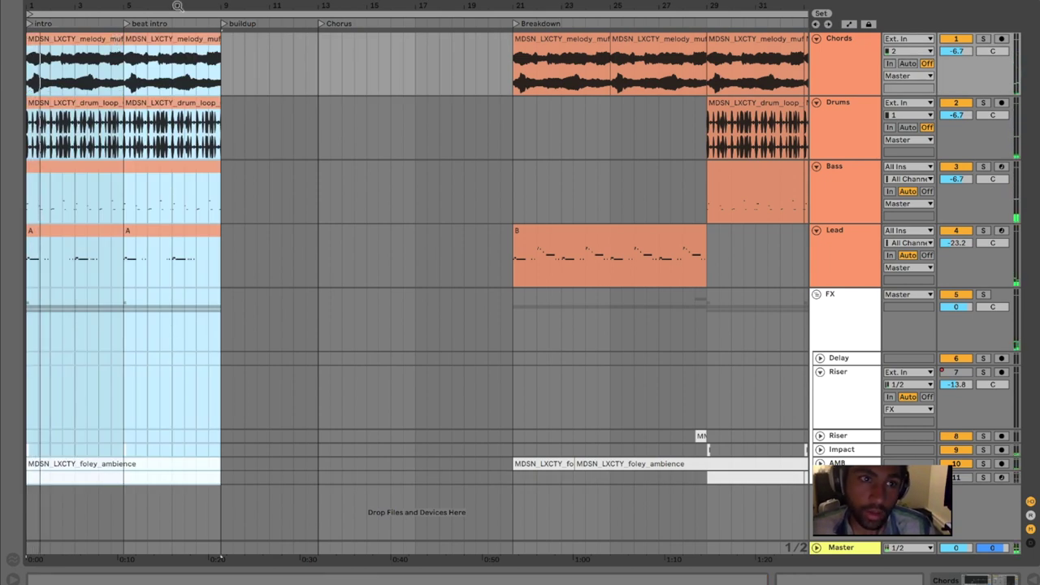
Delete all remaining clips from the Breakdown onward on every track.
drag(177, 5, 93, 9)
drag(203, 67, 676, 404)
key(Delete)
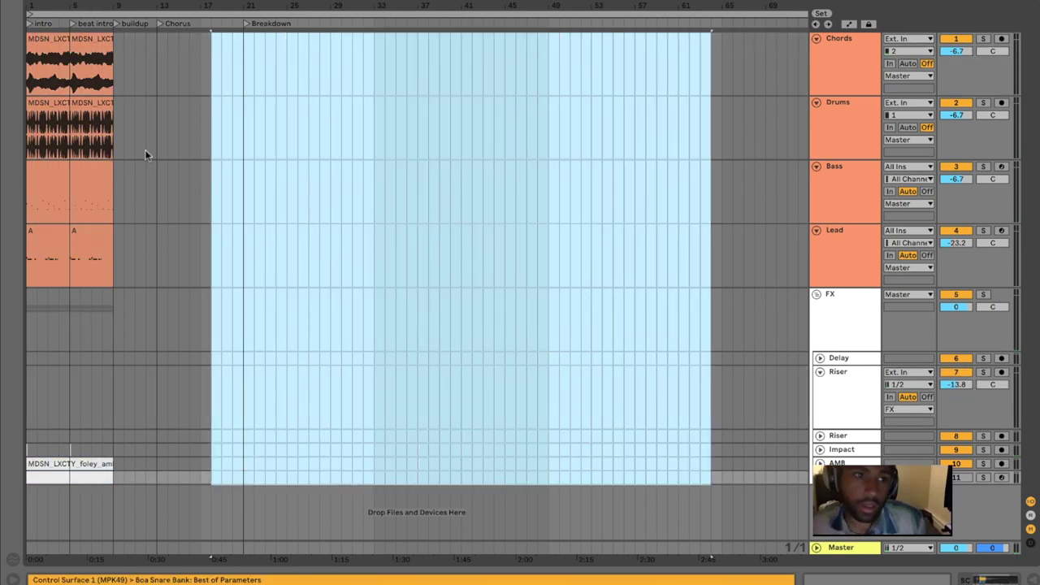
Duplicate the eight-bar section on all tracks repeatedly up to bar 41, with only the Chords continuing to bar 45.
click(53, 50)
key(ctrl+a)
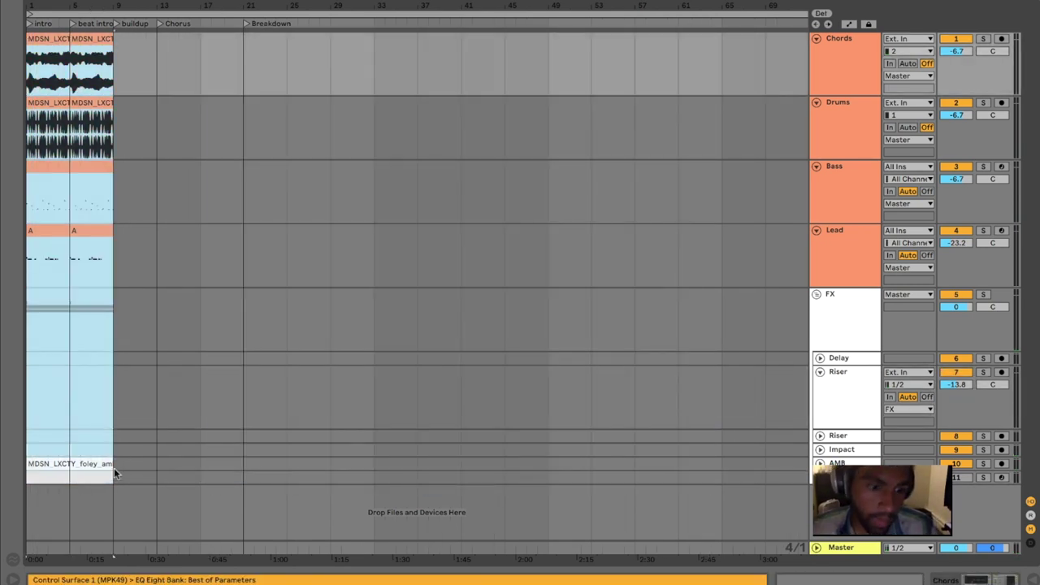
key(ctrl+d)
key(ctrl+d)
key(ctrl+d)
key(ctrl+d)
key(ctrl+d)
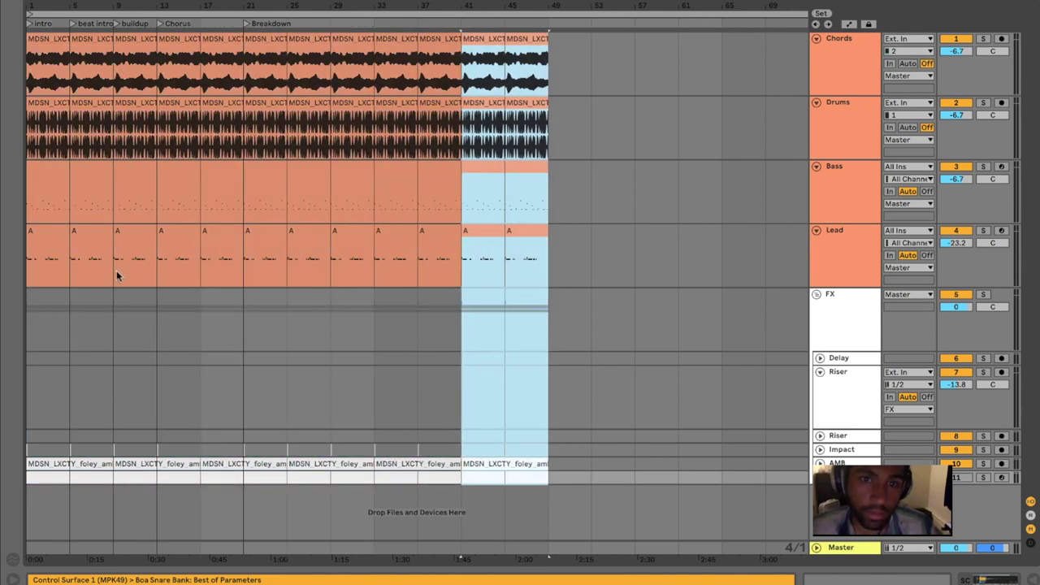
key(ctrl+z)
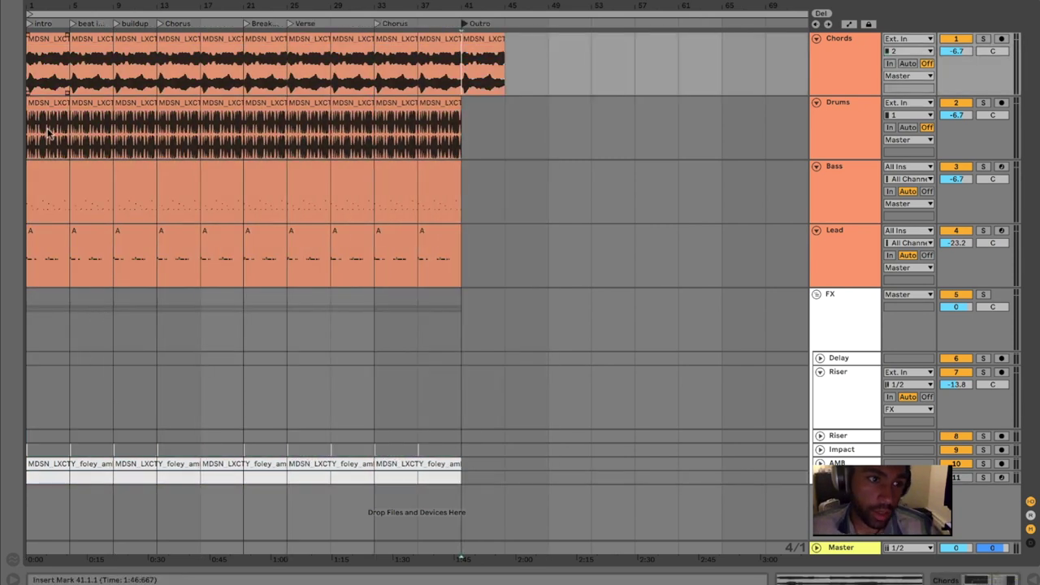
Clear the effects tracks from bar 1 to 45 and duplicate the last Drums, Bass and Lead clips into the Outro.
drag(480, 483, 31, 431)
key(Delete)
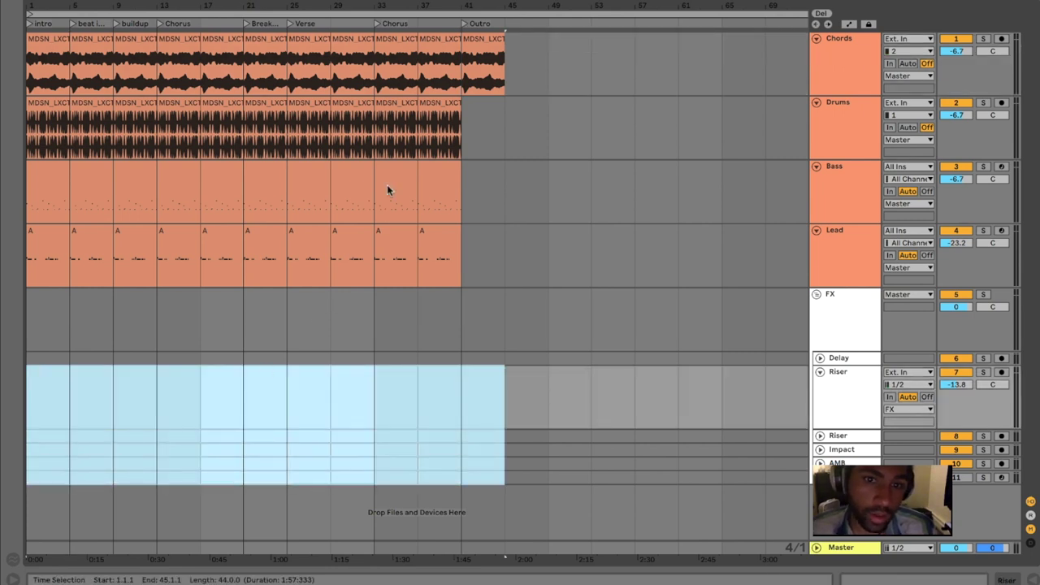
drag(419, 130, 429, 235)
key(ctrl+d)
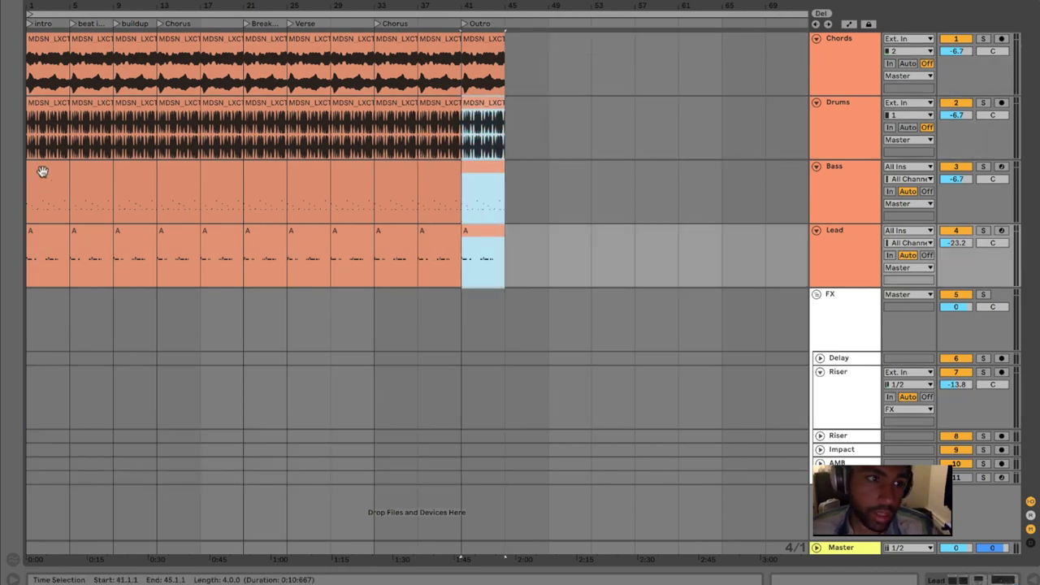
Delete the Drums, Bass and Lead clips from the intro, leaving only the Chords.
click(47, 117)
shift+click(56, 241)
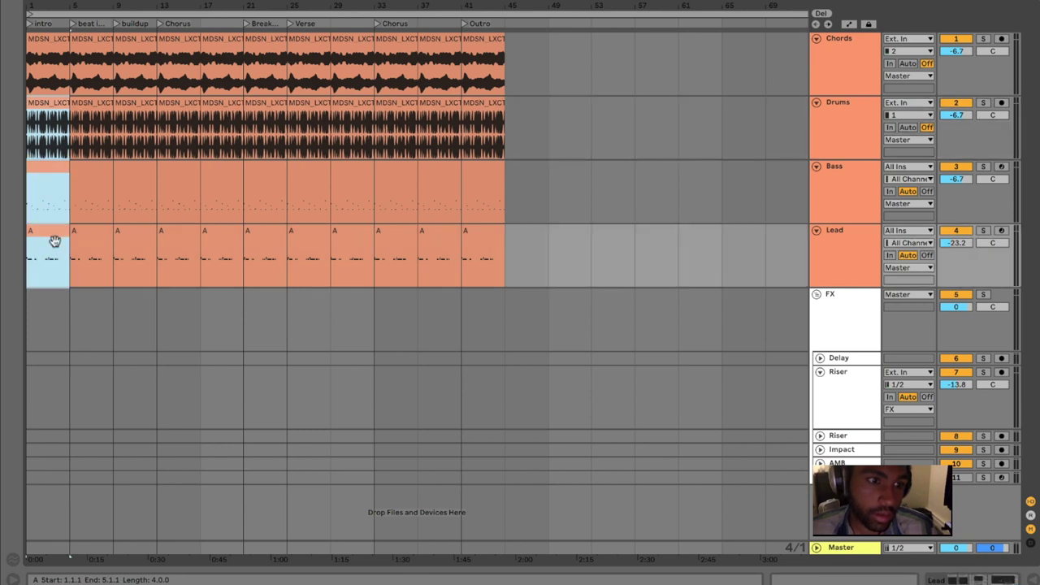
key(Delete)
Delete the Lead and Bass clips from the beat intro, keeping its Chords and Drums.
click(95, 121)
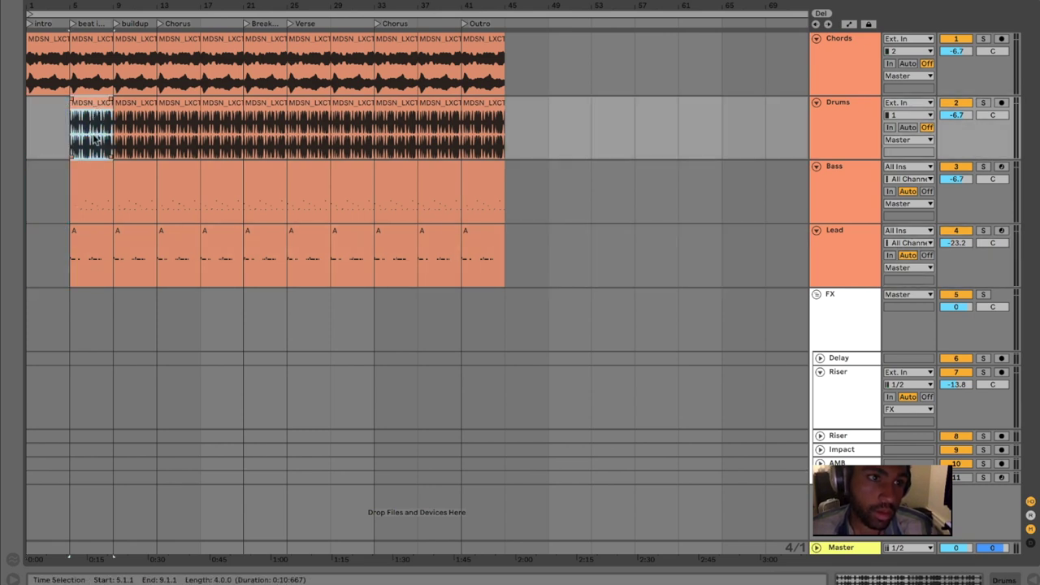
click(90, 181)
click(98, 257)
click(93, 236)
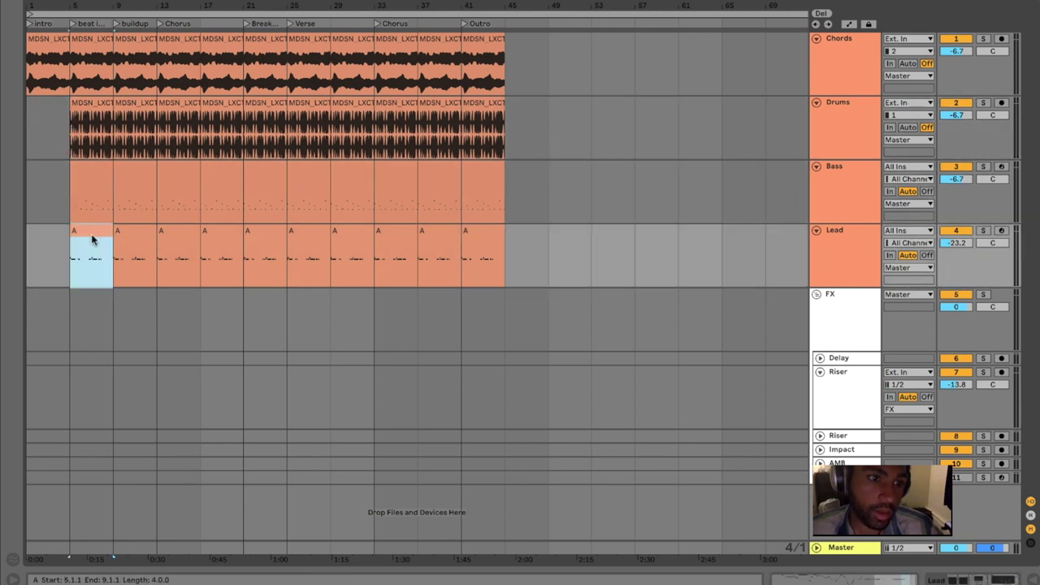
key(Delete)
click(92, 180)
click(107, 14)
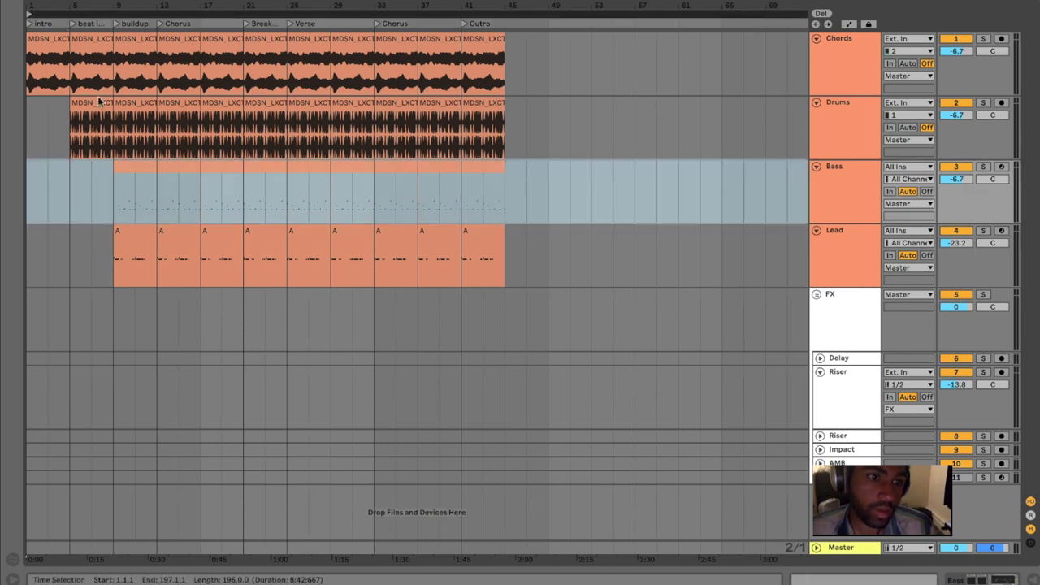
click(132, 169)
shift+click(144, 230)
key(ctrl+shift+Delete)
key(ctrl+z)
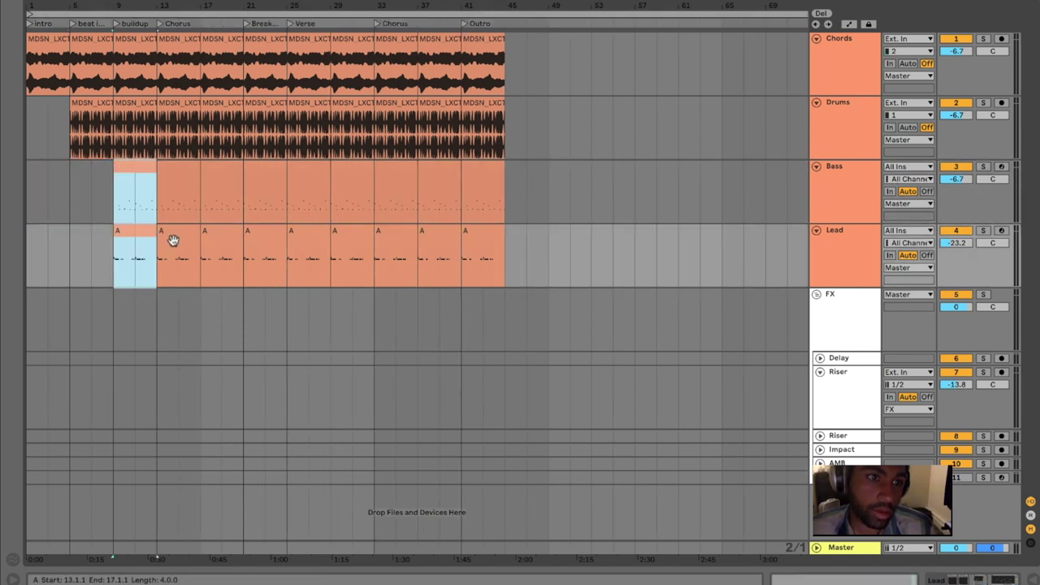
Remove the buildup's Bass clip and keep only the first half of its Lead clip, bars 9 to 11.
click(145, 233)
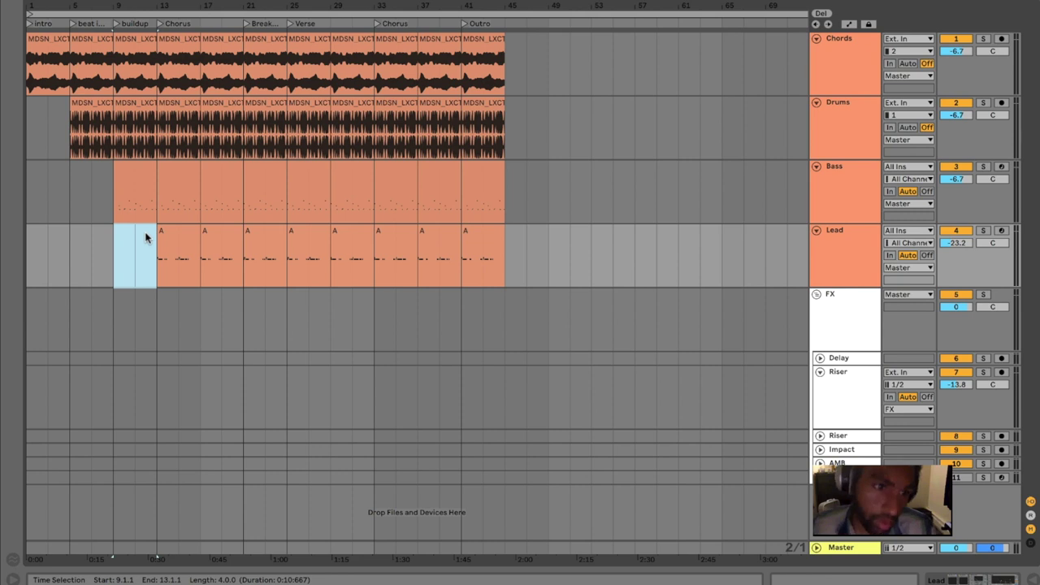
click(145, 173)
key(Delete)
drag(185, 233, 143, 235)
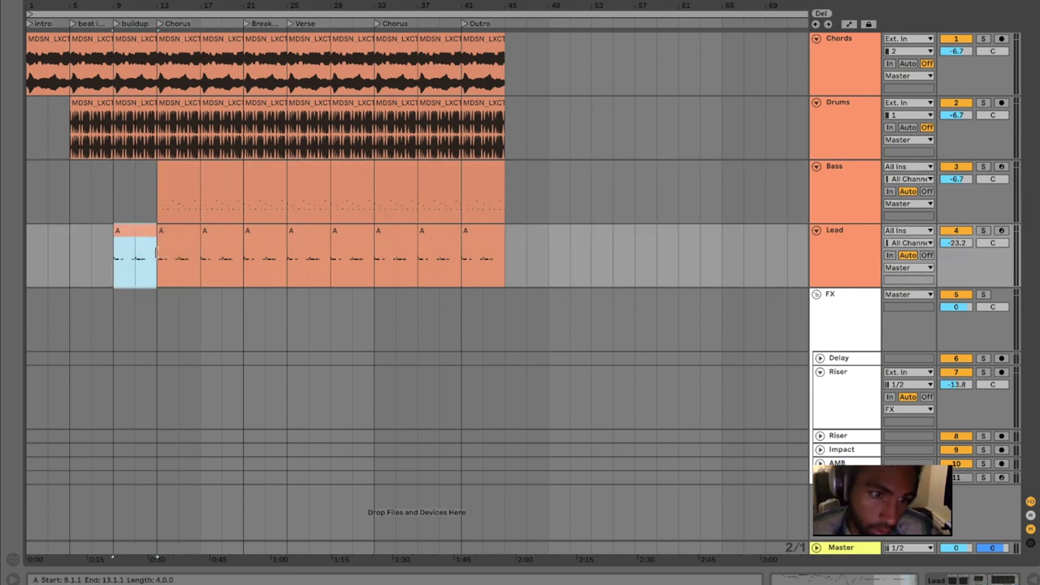
Color all clips of the first Chorus, bars 13 to 21 from Chords to Lead, yellow.
click(179, 195)
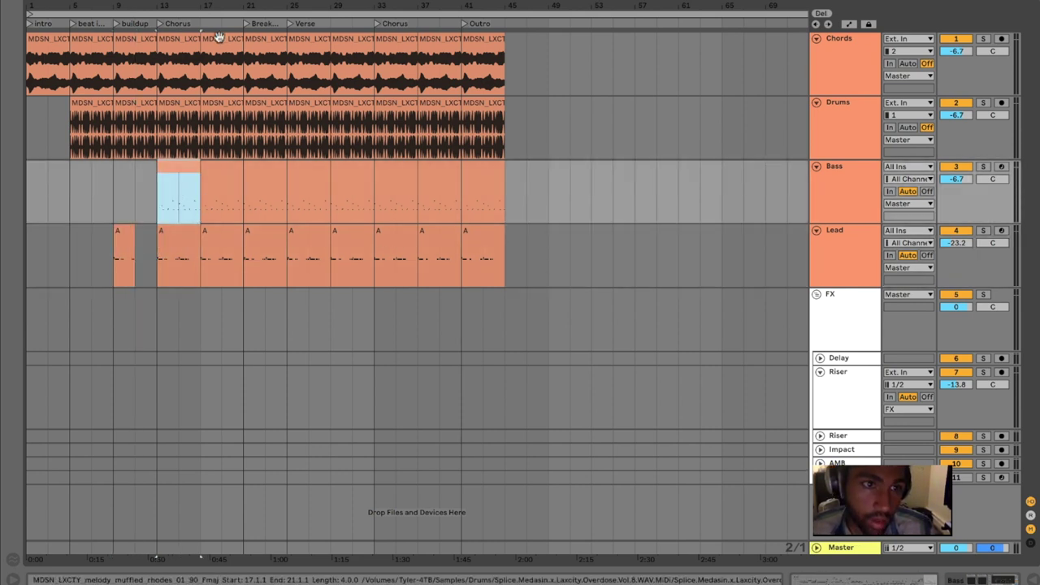
click(225, 247)
shift+click(175, 42)
right_click(176, 42)
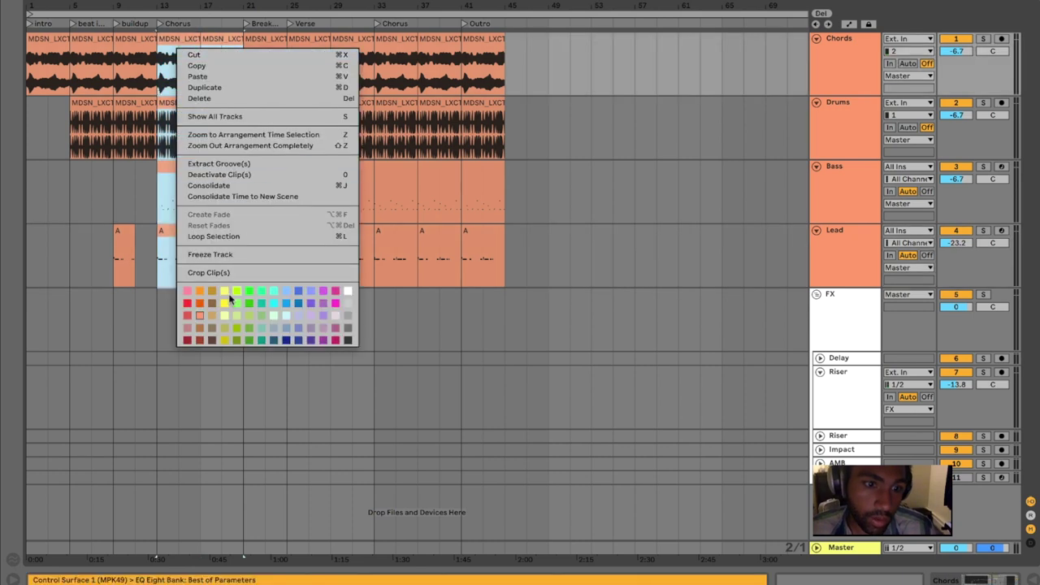
click(224, 302)
Color the buildup's Chords, Drums and Lead clips green.
click(117, 235)
shift+click(139, 45)
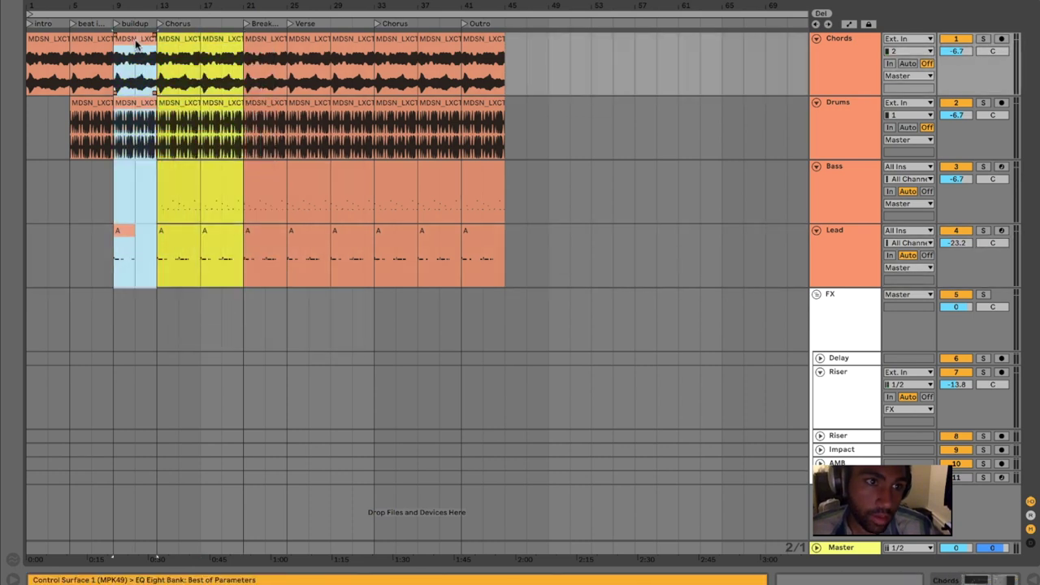
right_click(138, 43)
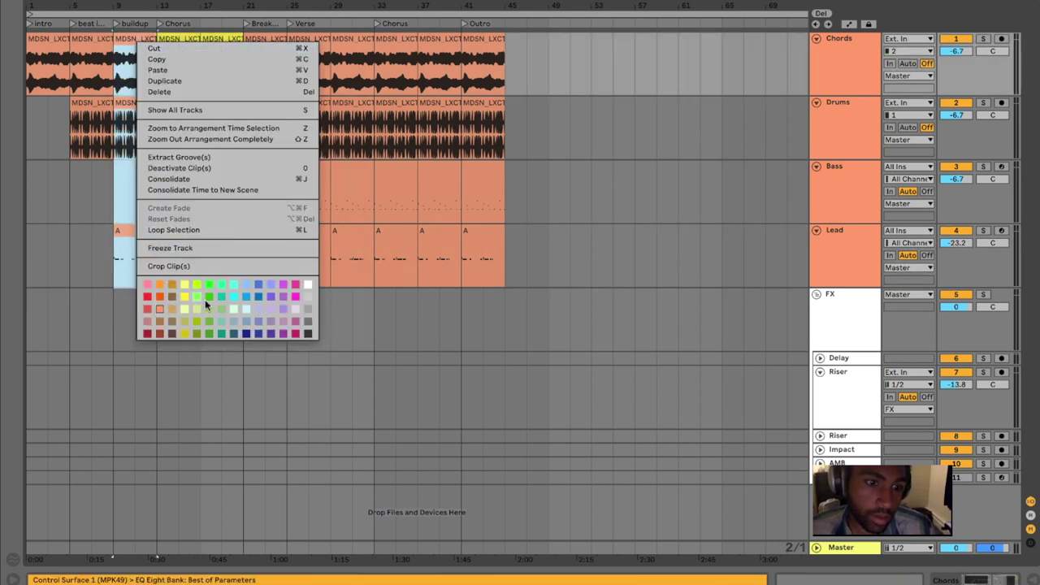
click(205, 299)
Color the beat intro's Chords and Drums clips cyan.
click(81, 48)
shift+click(97, 130)
right_click(98, 130)
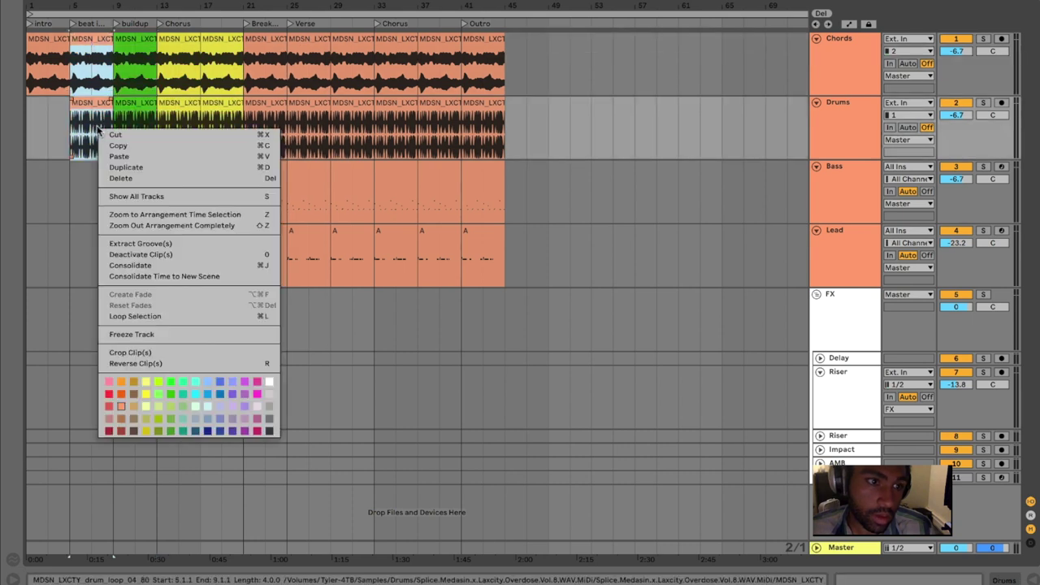
click(195, 396)
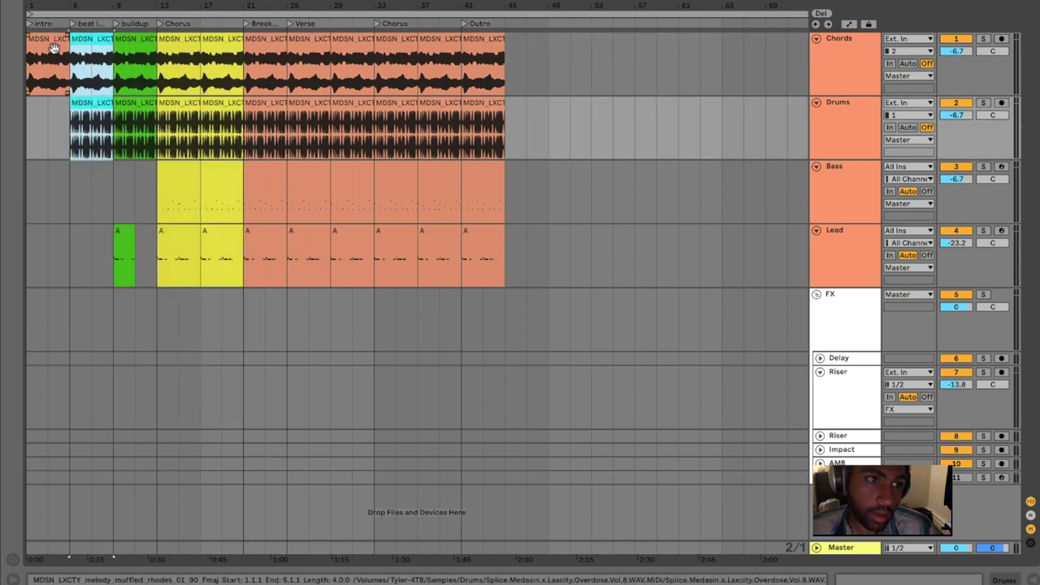
Color the Breakdown's clips from Chords to Lead, bars 21 to 25, cyan.
click(264, 55)
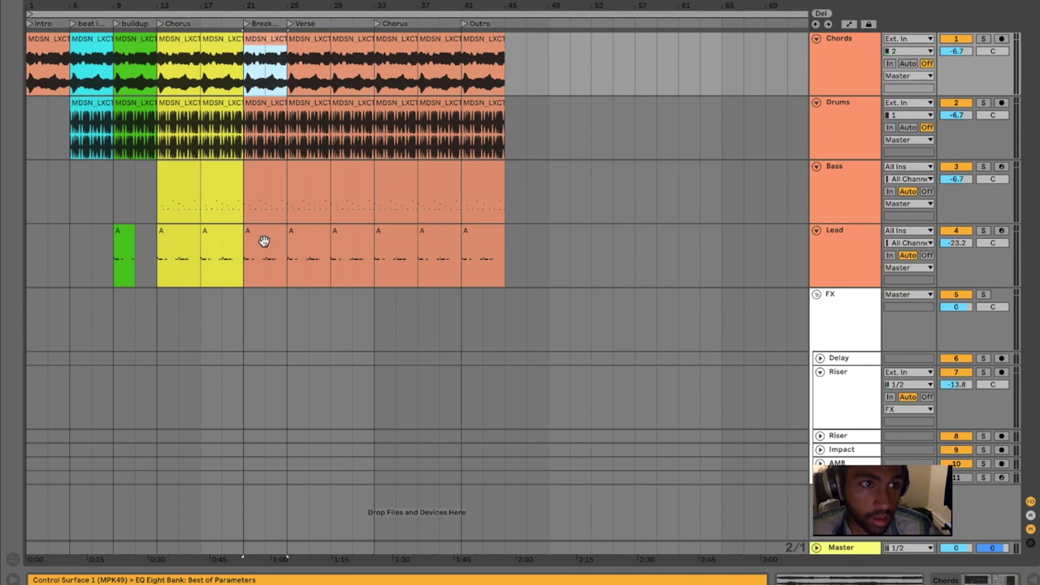
click(264, 241)
right_click(264, 241)
click(360, 498)
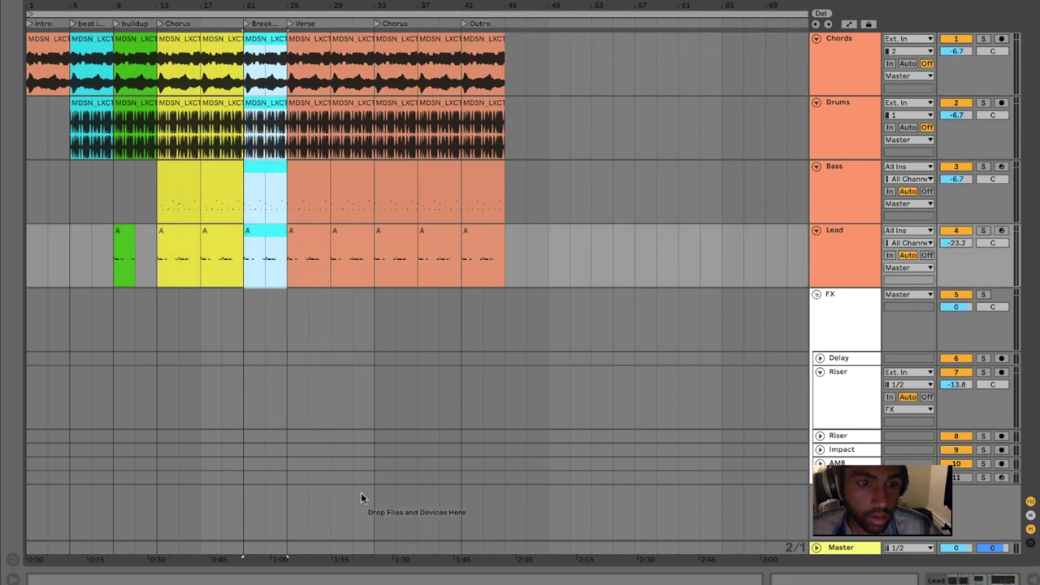
Color the Verse clips from Chords to Lead, bars 25 to 33, green.
click(326, 38)
shift+click(352, 233)
right_click(354, 242)
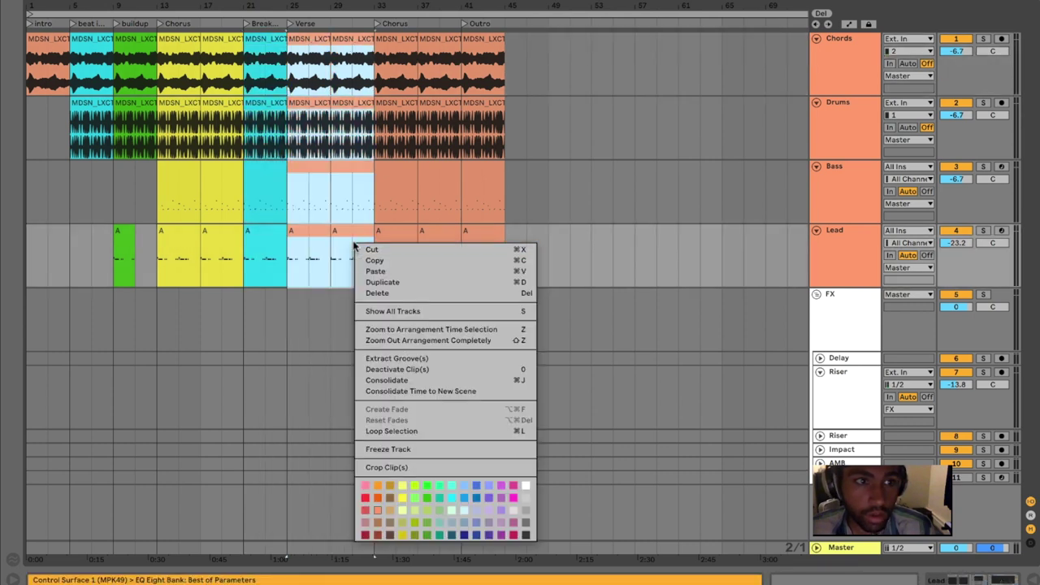
click(421, 496)
Color the second Chorus clips from Chords to Lead, bars 33 to 41, yellow.
click(396, 65)
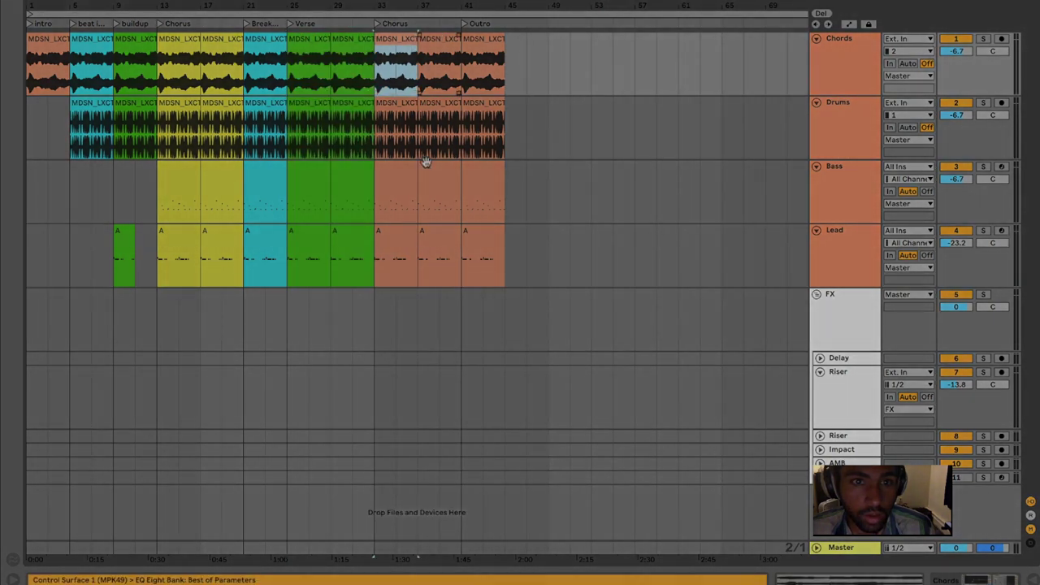
shift+click(439, 242)
right_click(439, 242)
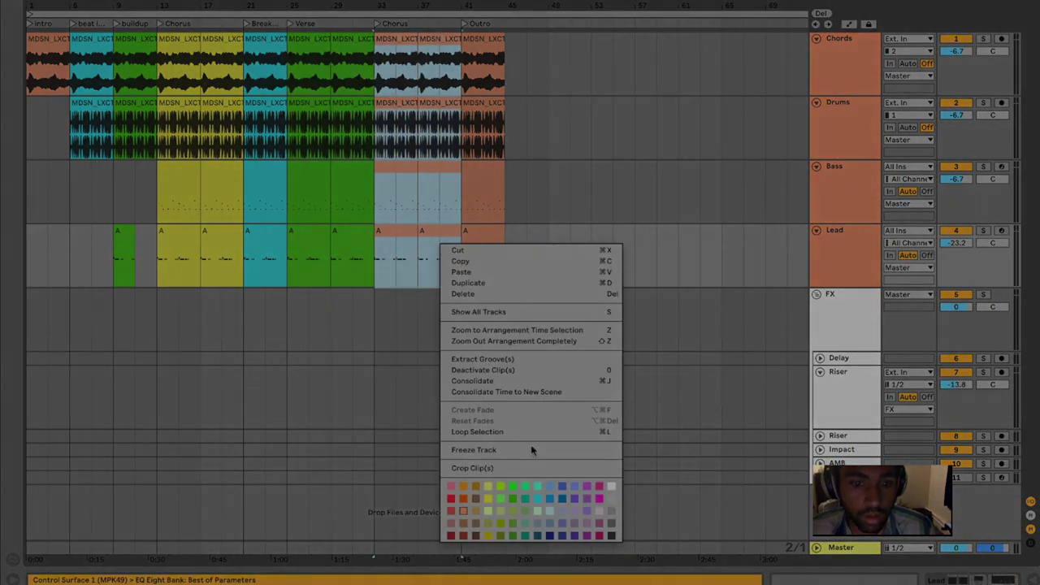
click(488, 511)
Color the Outro's clips from Chords to Lead magenta and clear the selection.
shift+click(492, 245)
right_click(490, 243)
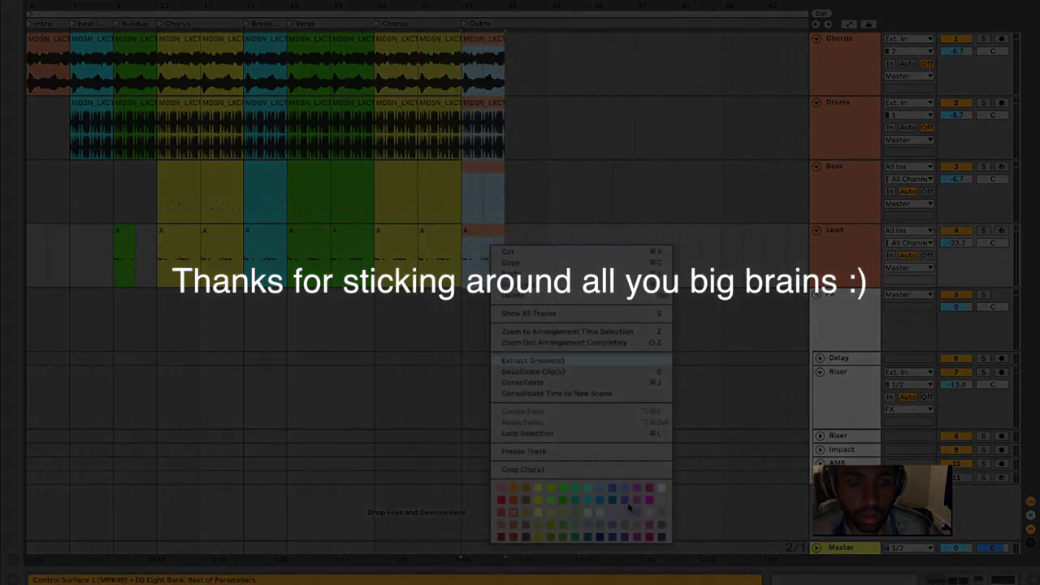
click(653, 503)
click(571, 132)
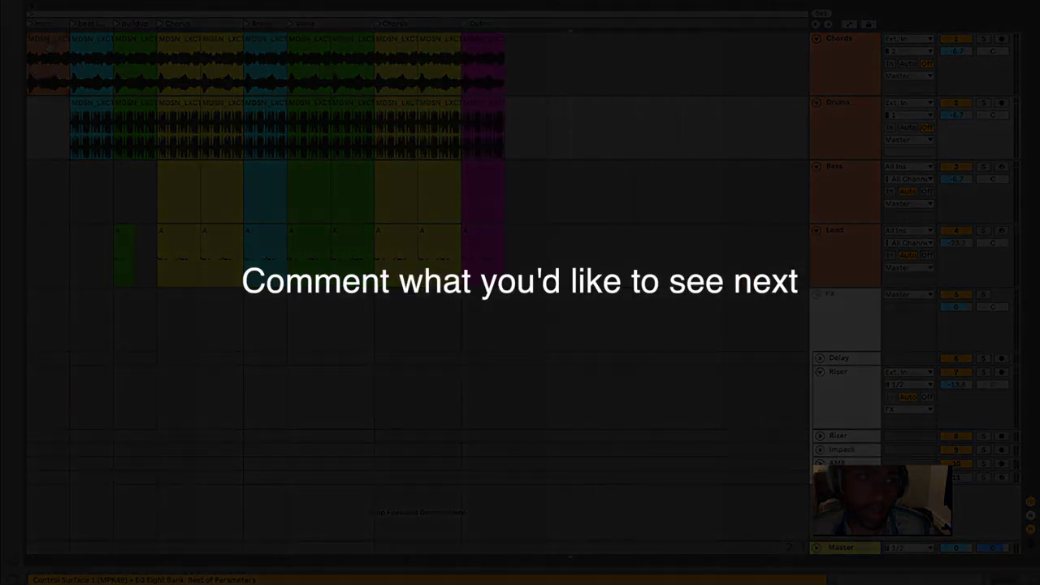